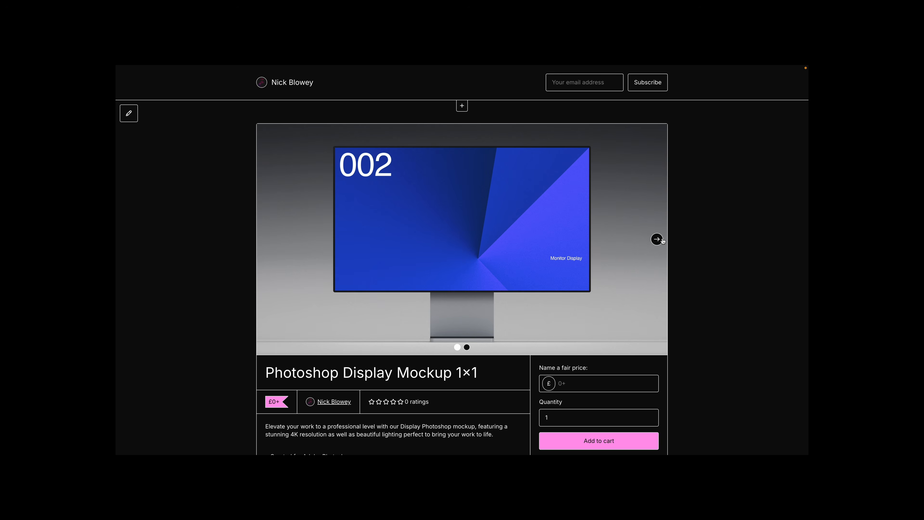
View the second preview image and description of Photoshop Display Mockup 1×1, and return to browse the store's product list
left_click(657, 240)
scroll(343, 334, "down", 4)
scroll(430, 324, "up", 4)
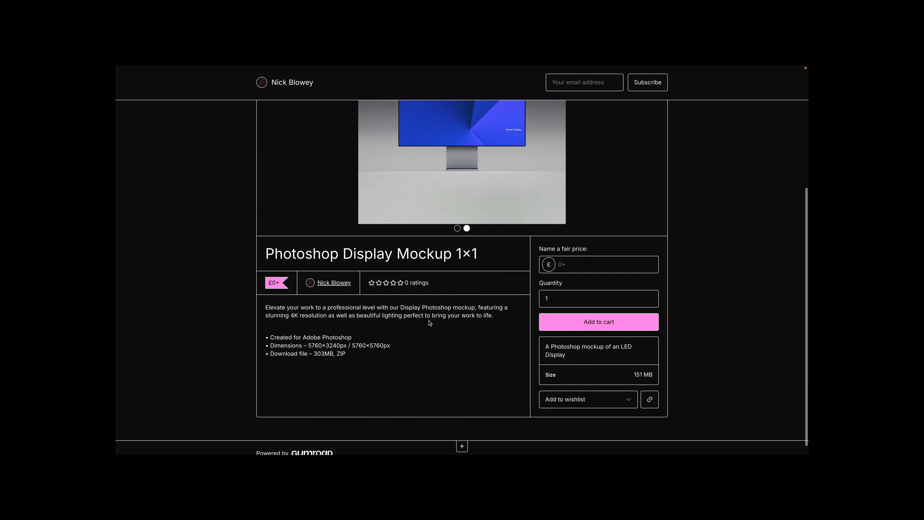
key("super+[")
scroll(565, 272, "down", 5)
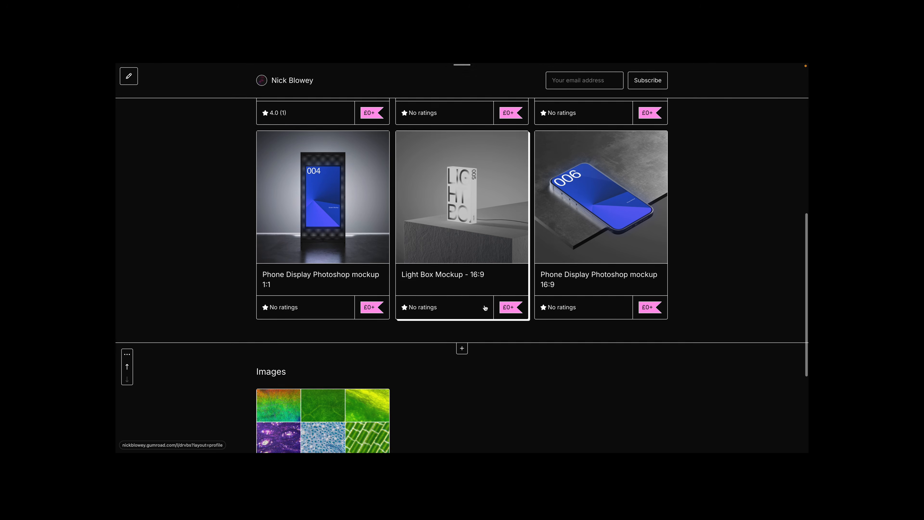
scroll(488, 309, "up", 2)
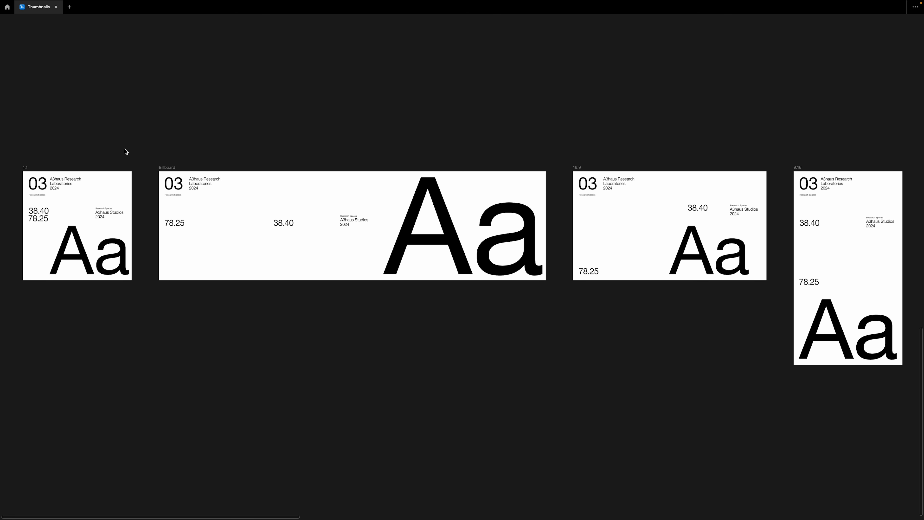
Go to the empty 16:9 Grid frame in the Figma Thumbnails file and make the layout grids visible
scroll(376, 160, "down", 3, "ctrl")
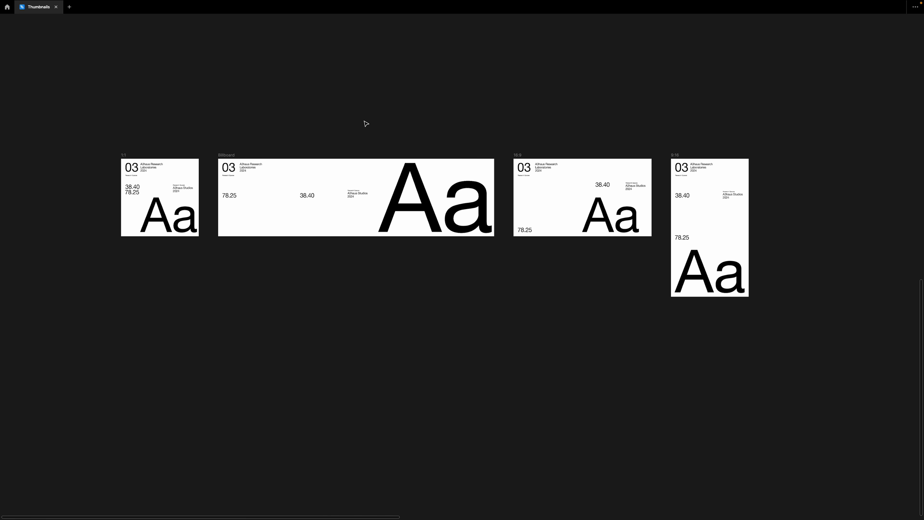
scroll(365, 124, "up", 15)
scroll(414, 219, "up", 10, "ctrl")
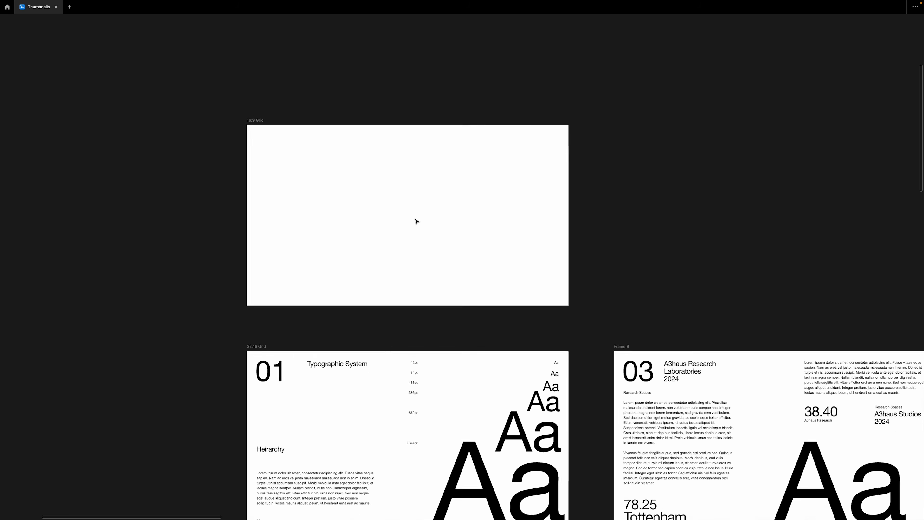
key("shift+g")
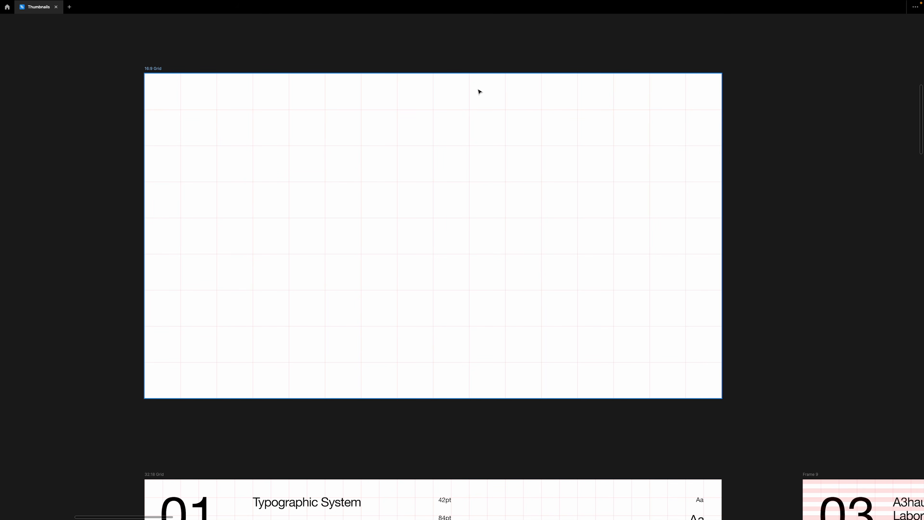
Review the 32:18 Grid and Full Grid System frames, comparing the latter with its layout grids hidden and shown
scroll(565, 386, "down", 10)
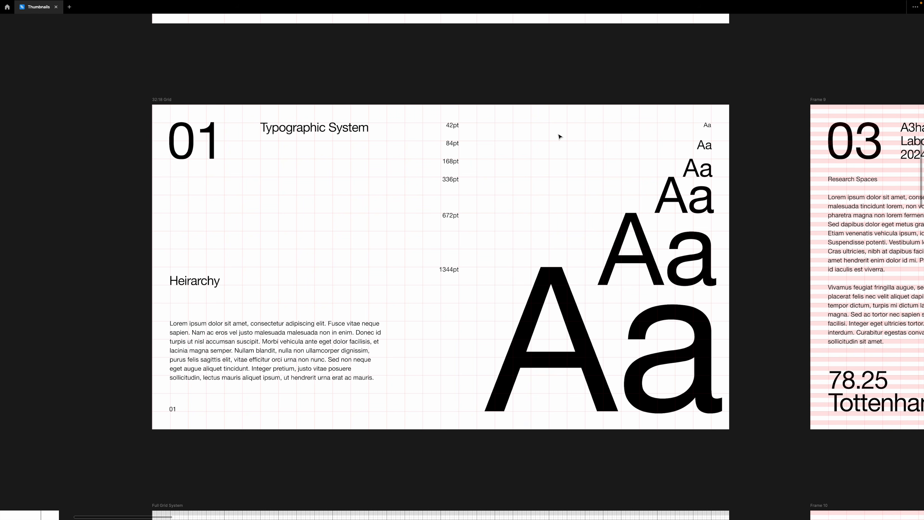
scroll(556, 144, "left", 1)
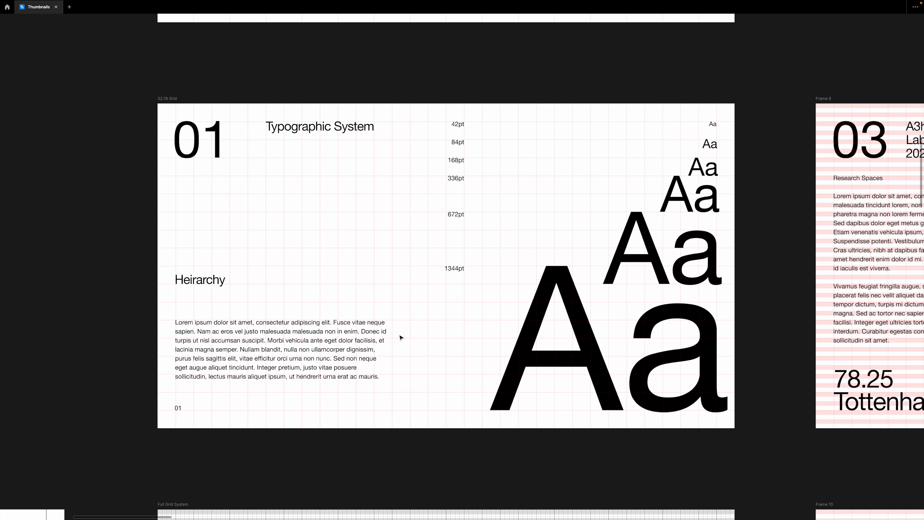
scroll(419, 320, "down", 10)
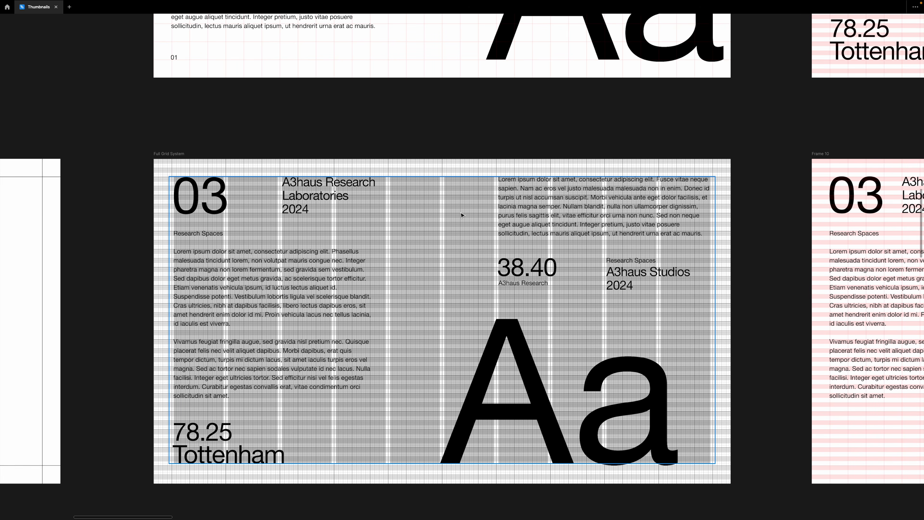
scroll(587, 156, "down", 1)
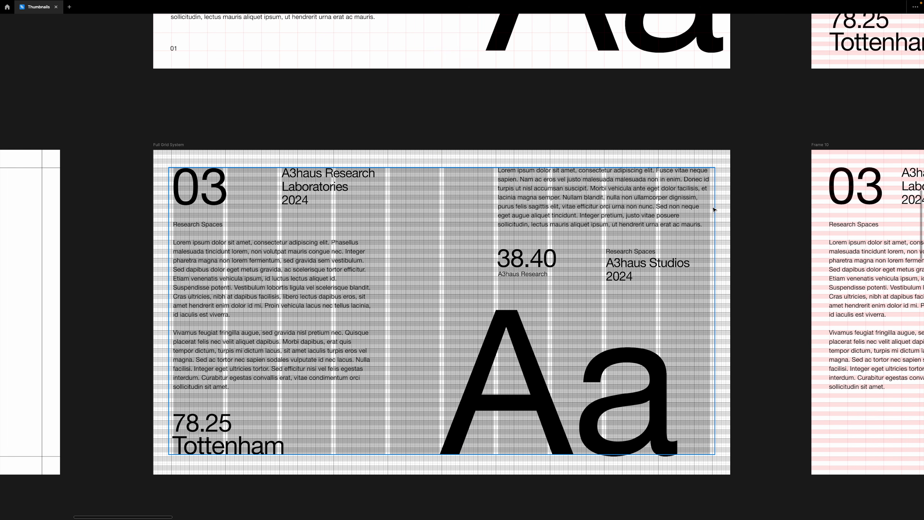
key("ctrl+shift+4")
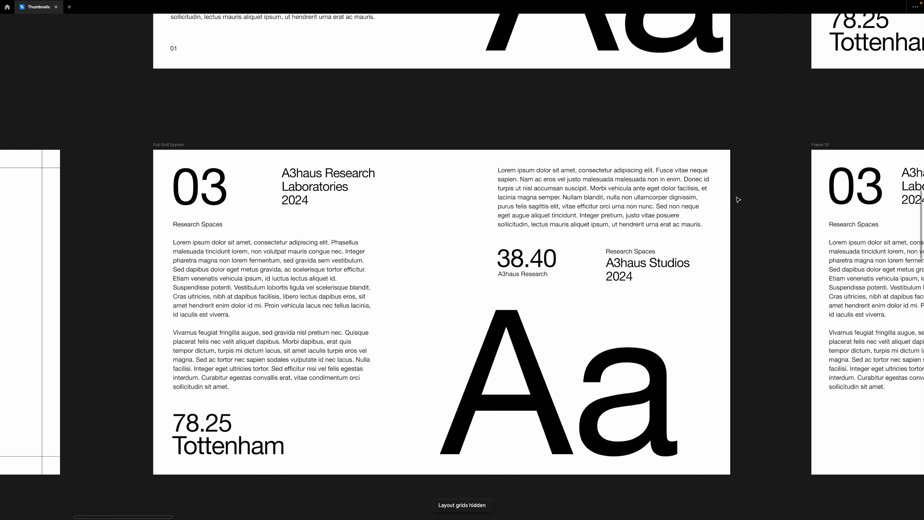
scroll(764, 164, "down", 3)
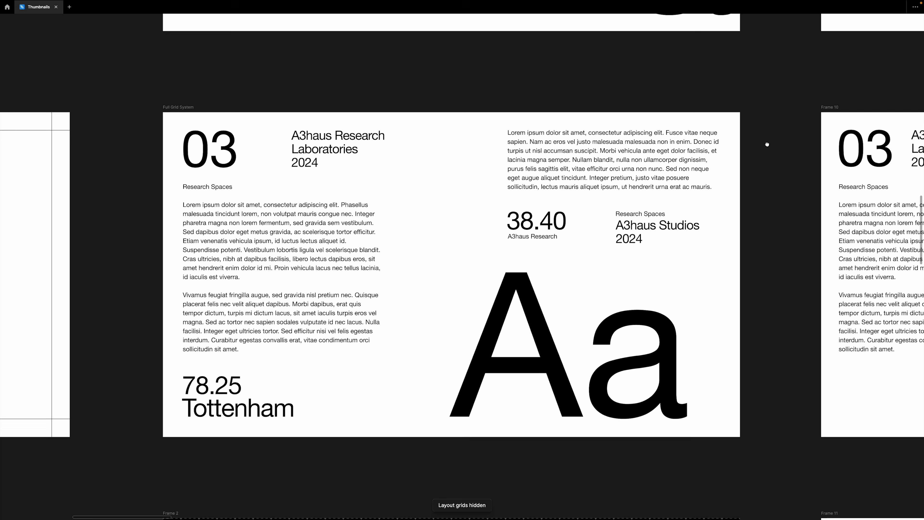
key("ctrl+shift+4")
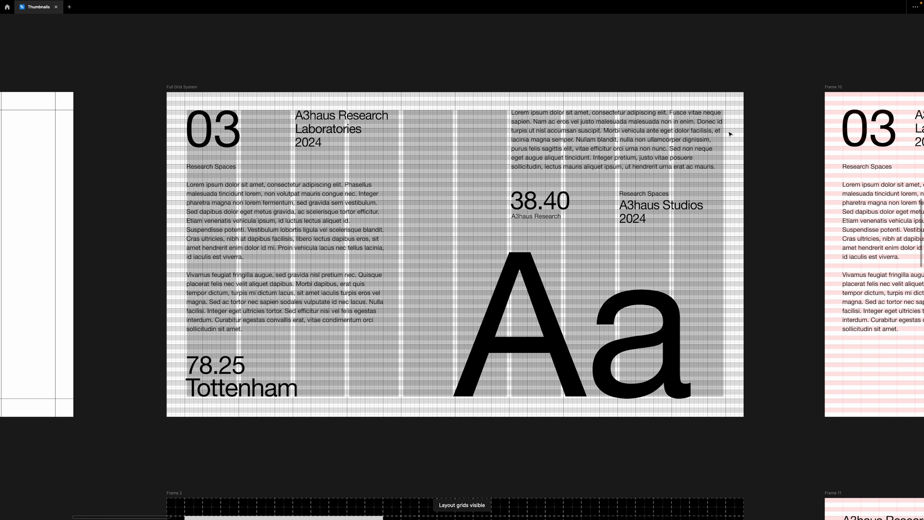
Select the Full Grid System frame and bring back the hidden interface to show its layout grid settings
left_click(174, 88)
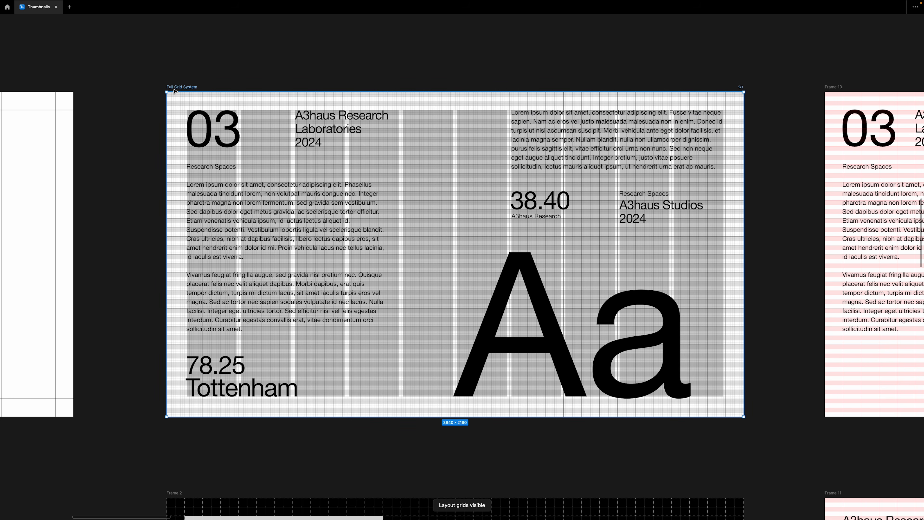
key("ctrl+backslash")
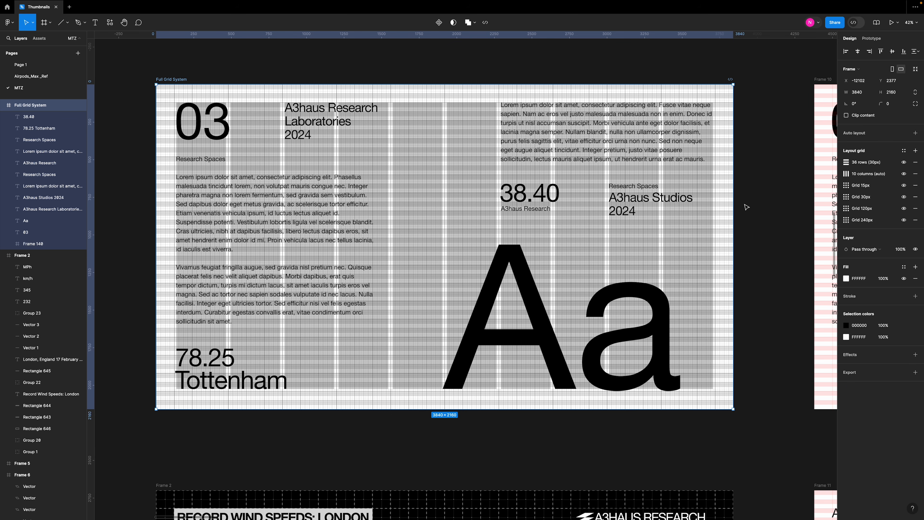
Calculate 3840/16 and 240/2/2/2/2 with Spotlight search to work out the grid sizes, and close the search
key("ctrl+/")
type("3")
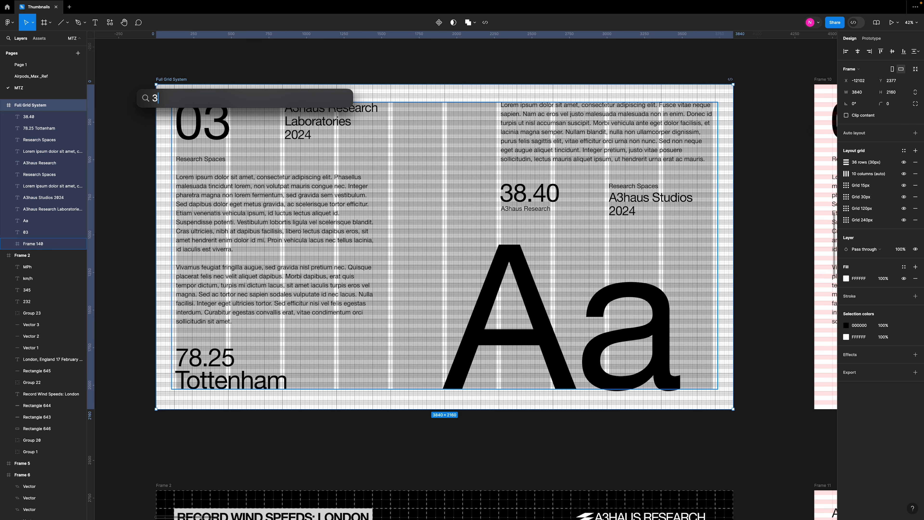
type("840/16")
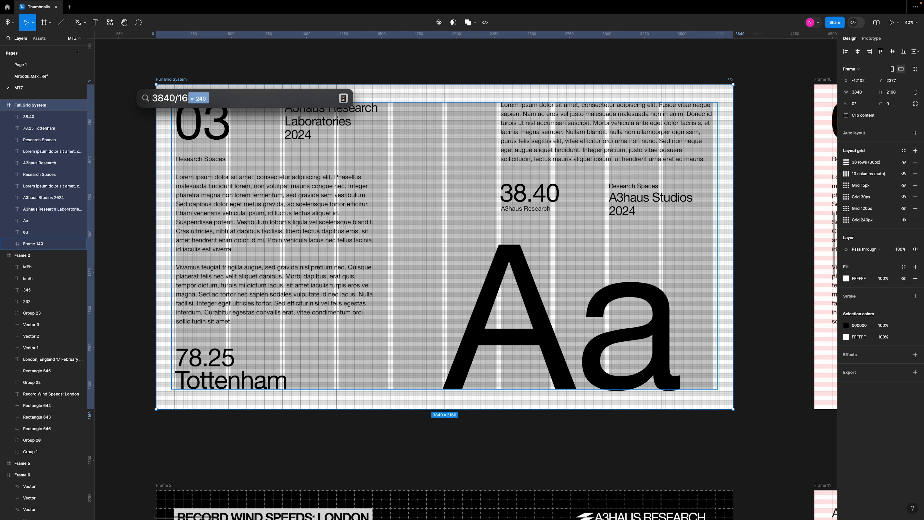
key("super+a")
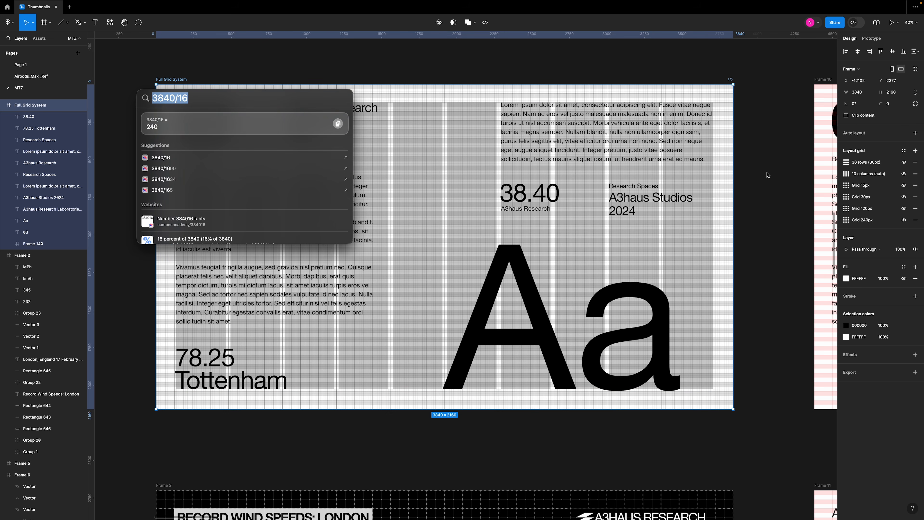
type("240/2/2")
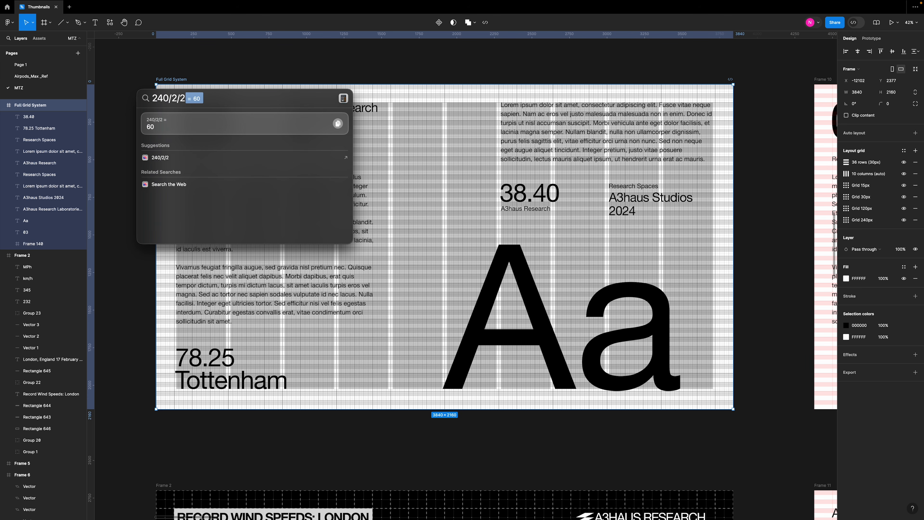
type("/2/2")
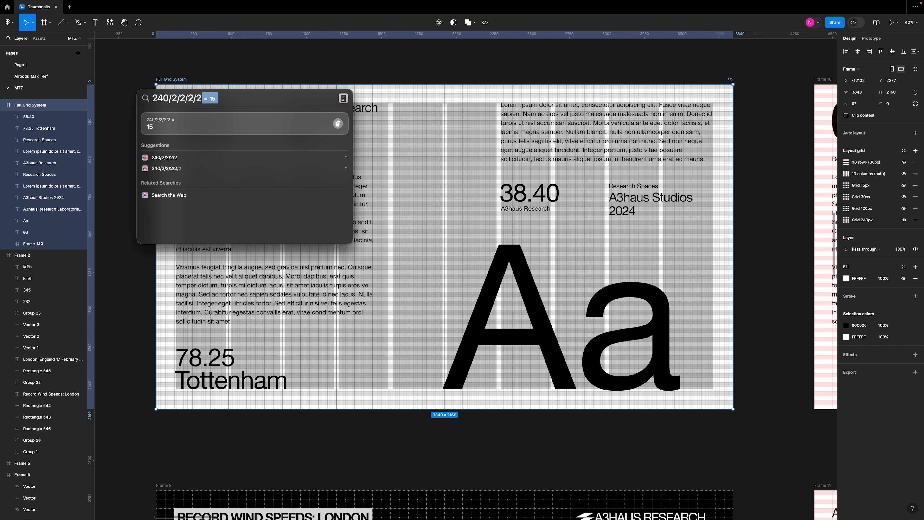
key("Escape")
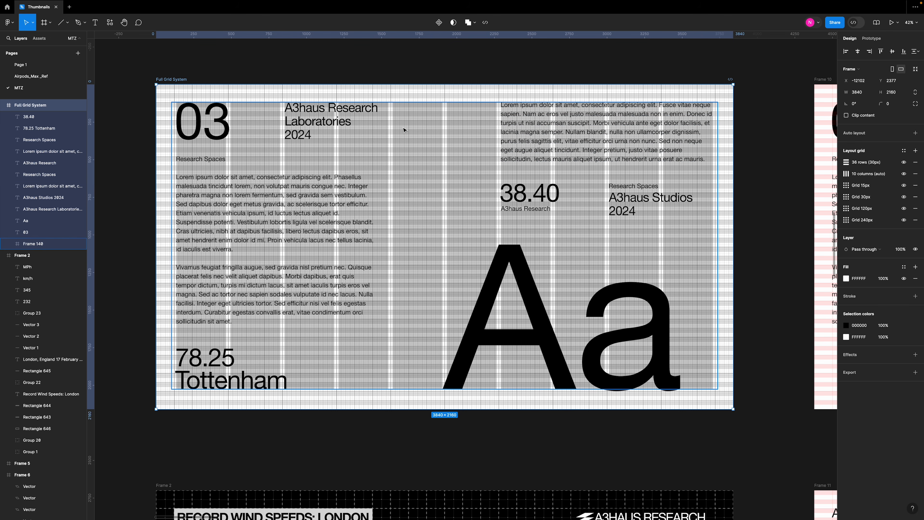
Select the 38.40 heading and inspect how it and the A3haus Research caption align with the row grid
left_click(511, 193)
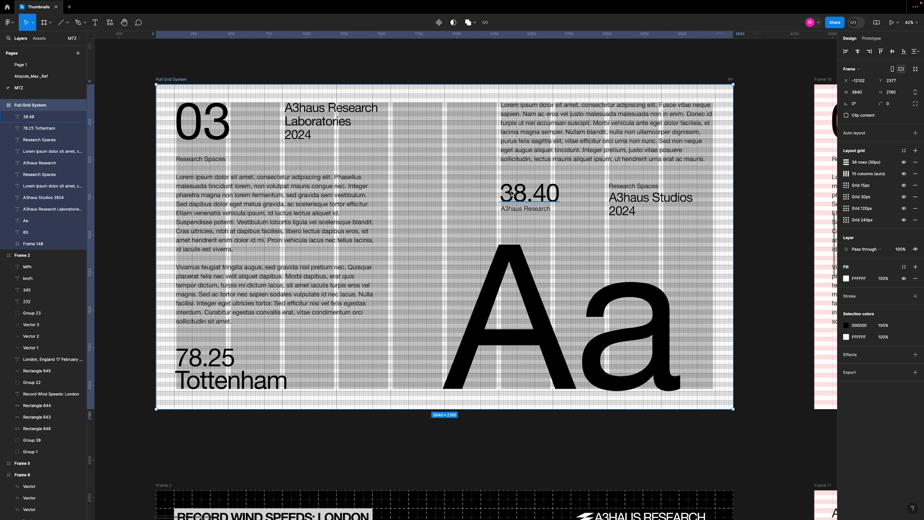
scroll(518, 197, "up", 5)
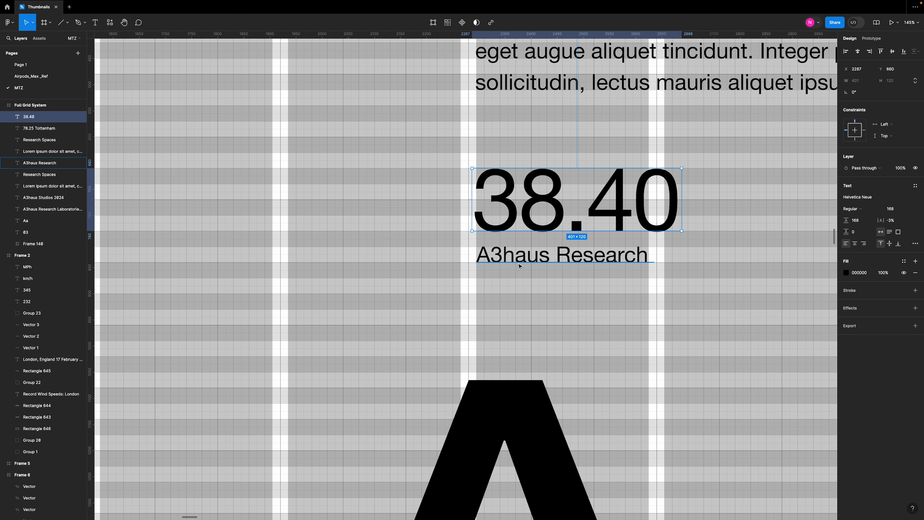
scroll(494, 257, "up", 4)
scroll(640, 251, "down", 8)
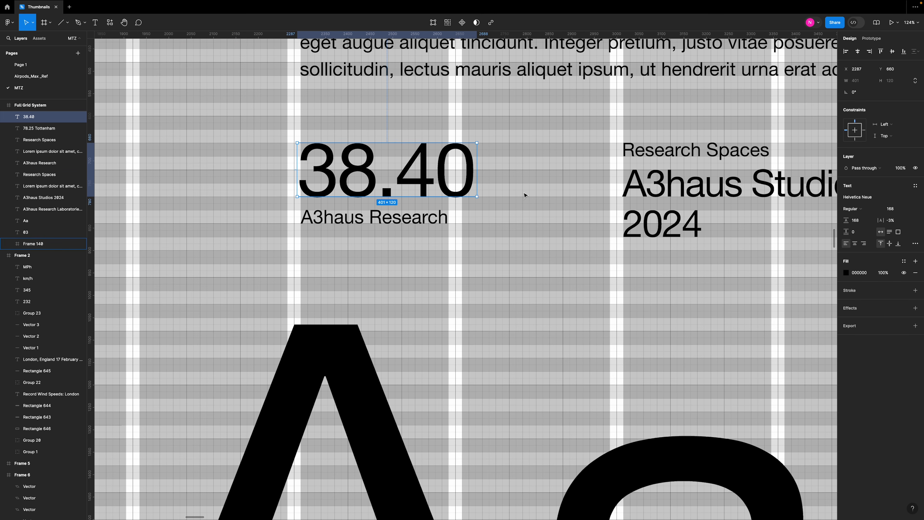
scroll(413, 113, "down", 3)
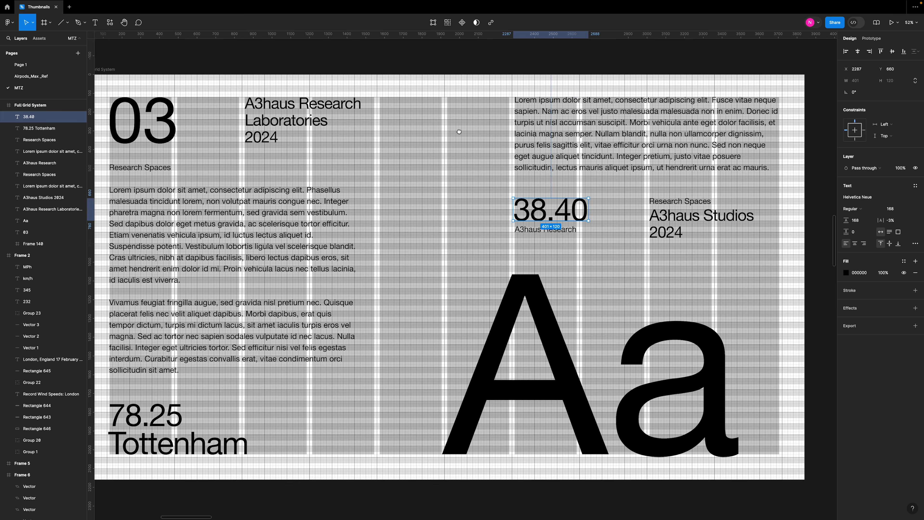
scroll(150, 83, "left", 2)
scroll(243, 103, "left", 1)
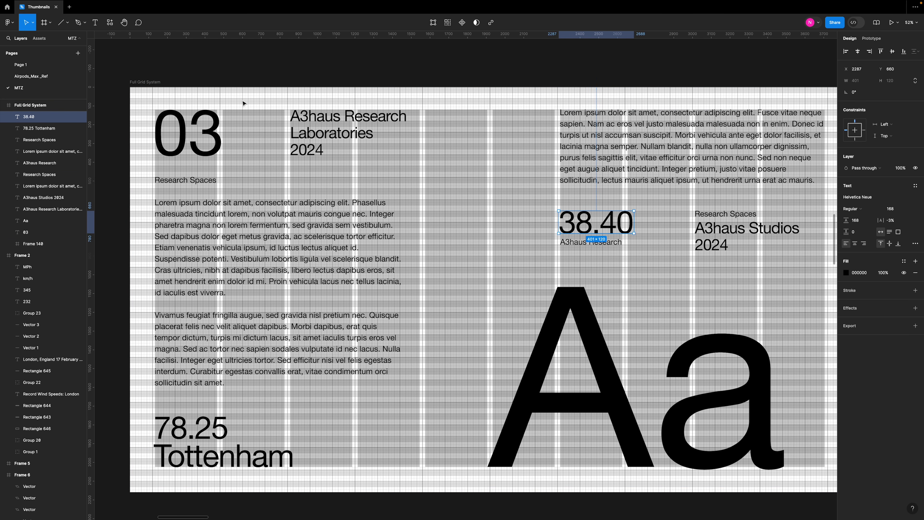
Toggle the Full Grid System frame's 36-row grid off and on, and examine how the body text sits on the rows
left_click(147, 82)
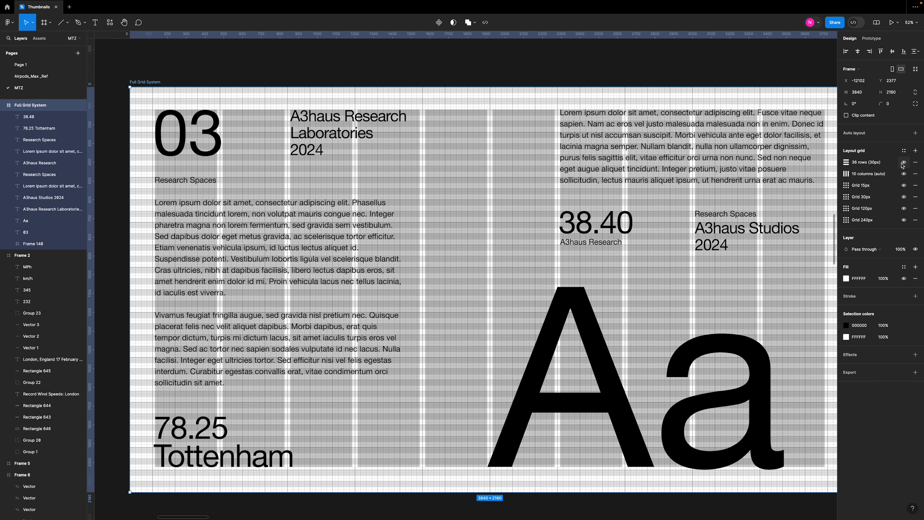
left_click(903, 163)
left_click(904, 162)
scroll(540, 124, "up", 5)
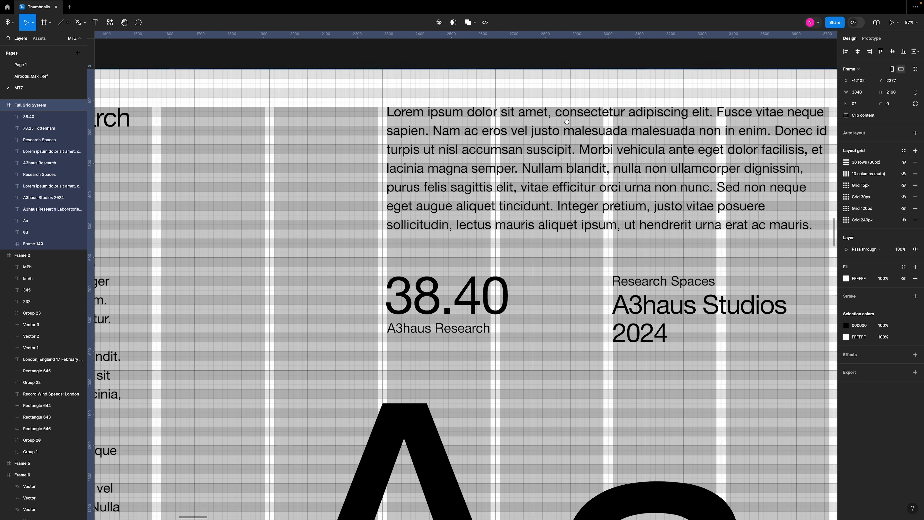
scroll(541, 124, "up", 4)
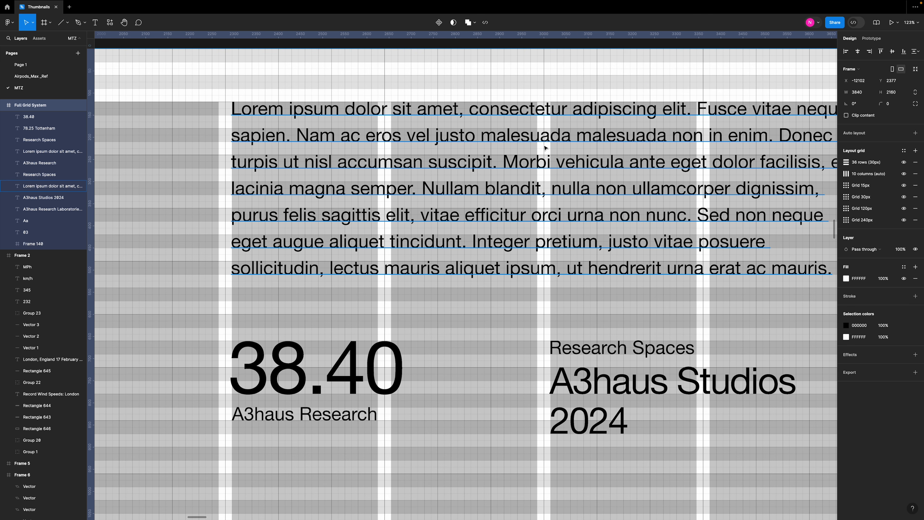
scroll(512, 194, "down", 2)
scroll(465, 217, "down", 5)
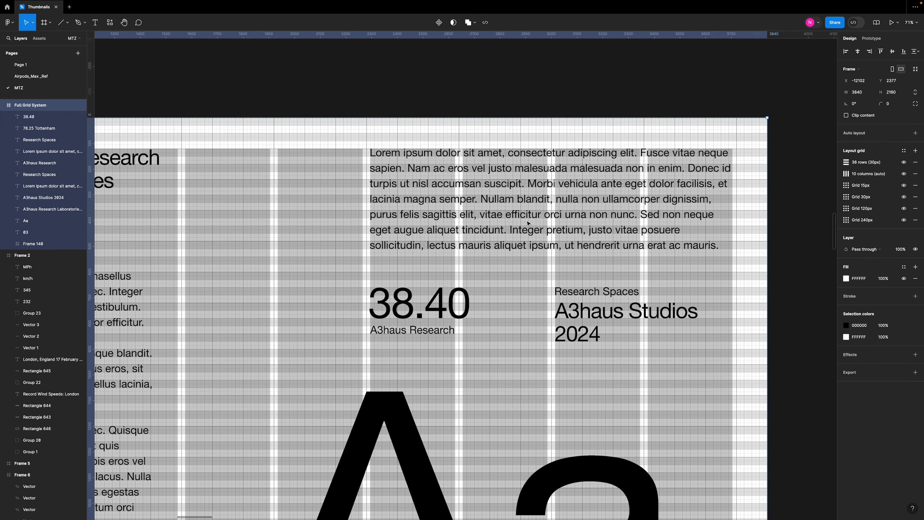
Compare the whole Full Grid System layout with all layout grids hidden and shown again
scroll(465, 217, "down", 5)
key("ctrl+g")
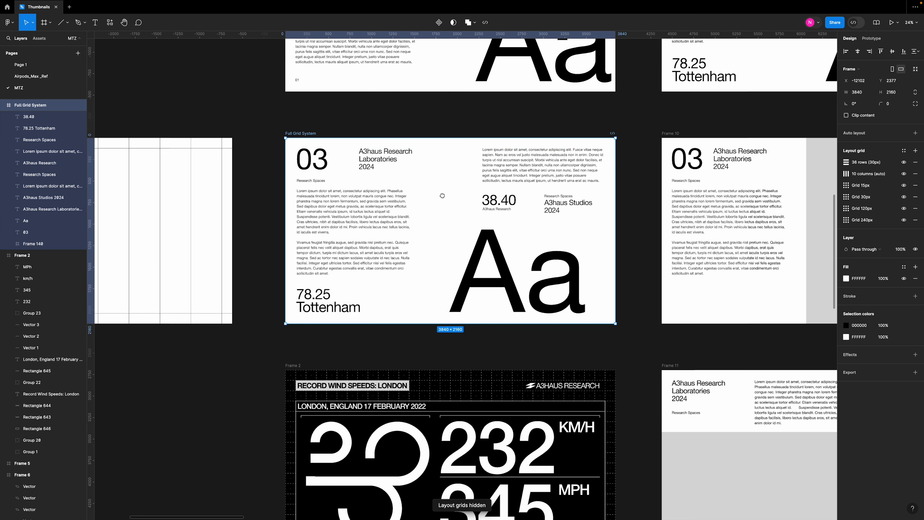
key("ctrl+g")
scroll(460, 175, "up", 2)
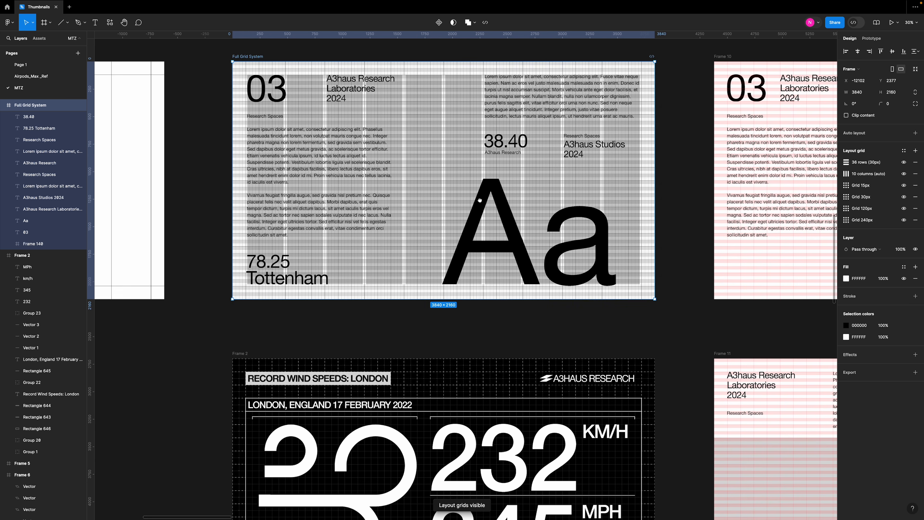
Look over the Frame 2 and Frame 11 layouts and hide the layout grids
scroll(495, 251, "down", 2)
scroll(495, 251, "down", 3)
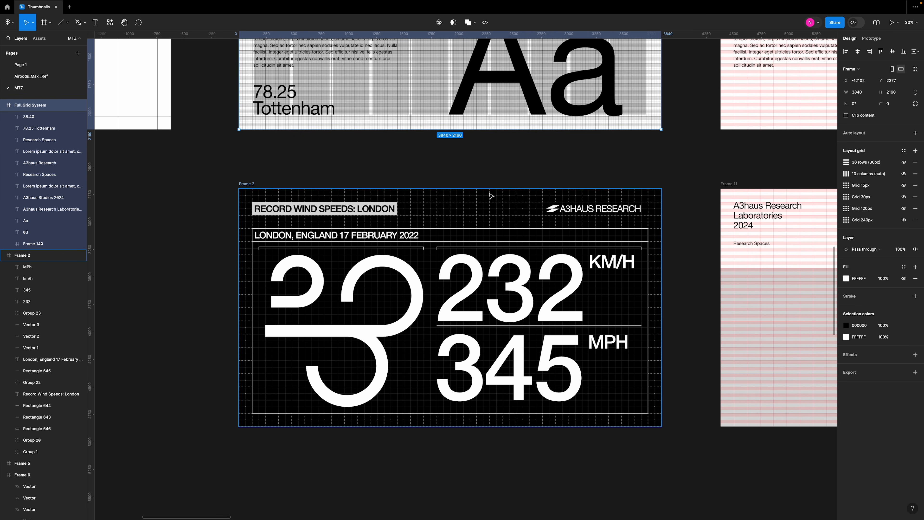
scroll(490, 196, "right", 10)
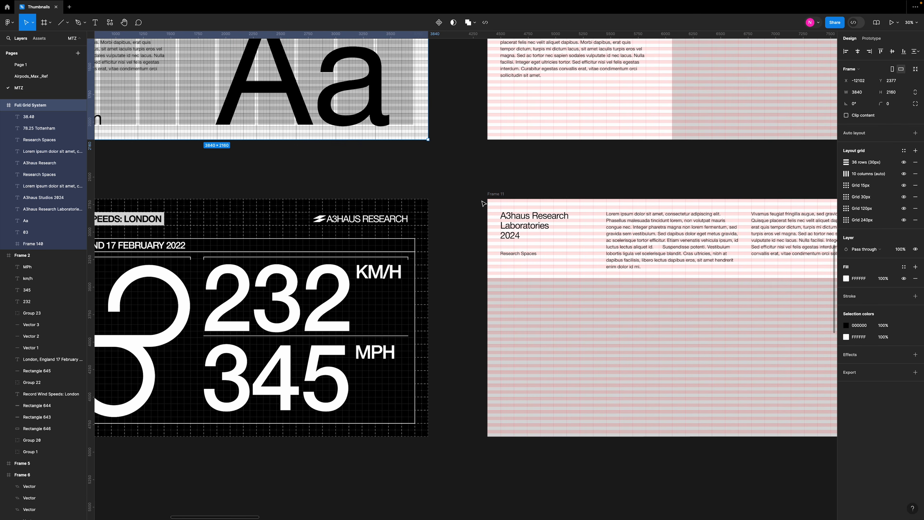
key("ctrl+g")
scroll(354, 187, "up", 5)
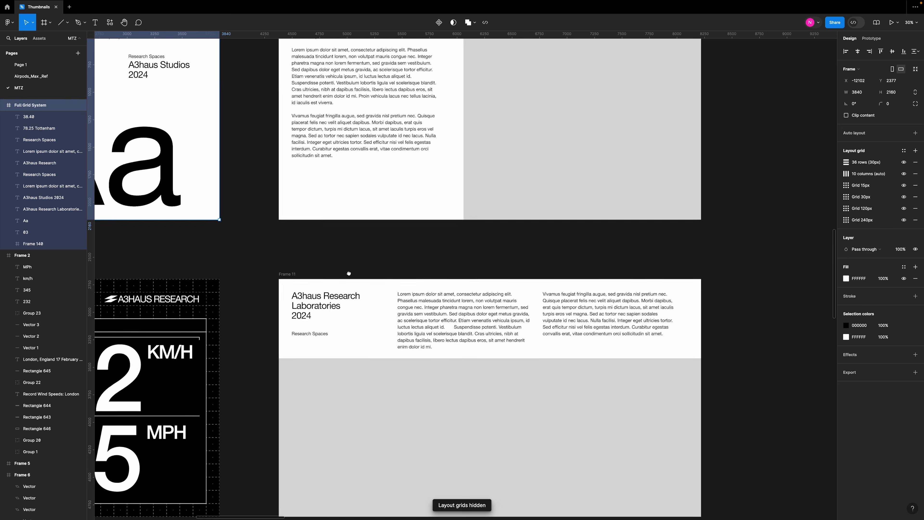
Look over the Frame 10, Frame 9 and Frame 13 layouts with the layout grids hidden
scroll(367, 324, "up", 3)
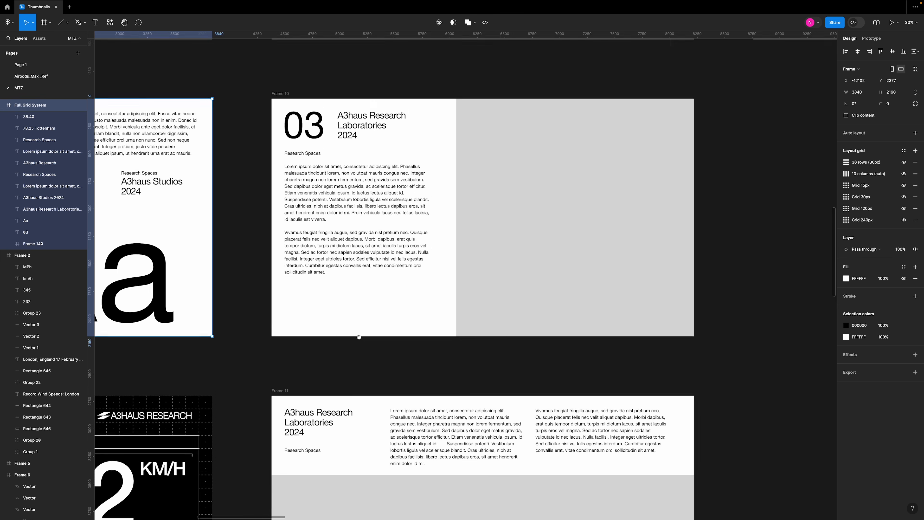
scroll(366, 320, "up", 5)
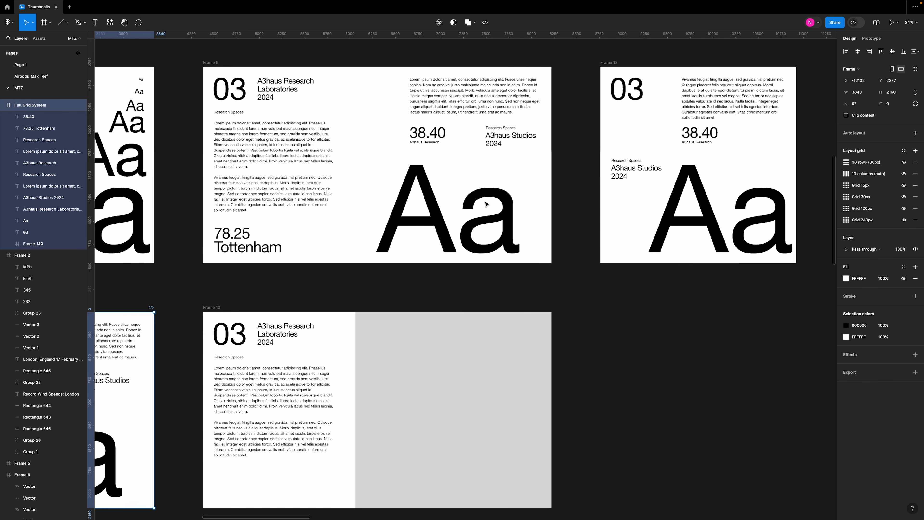
scroll(339, 256, "down", 1, "ctrl")
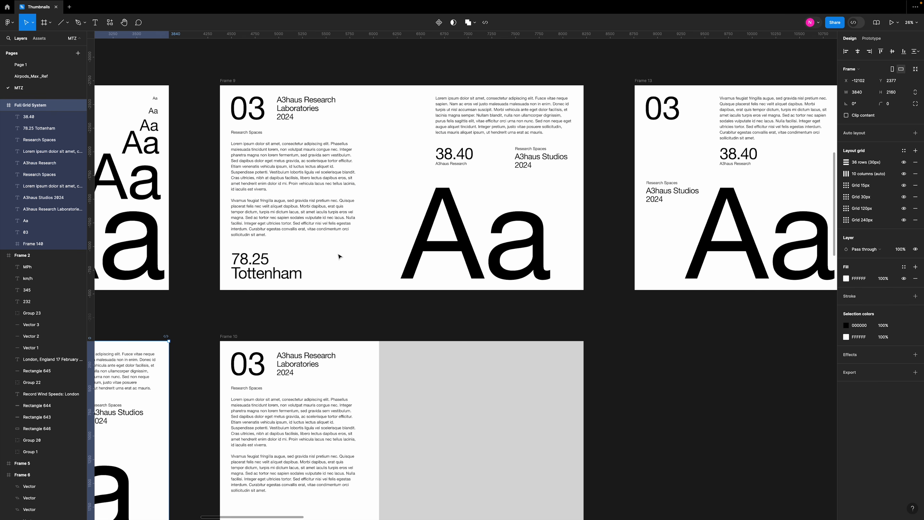
scroll(567, 229, "down", 5)
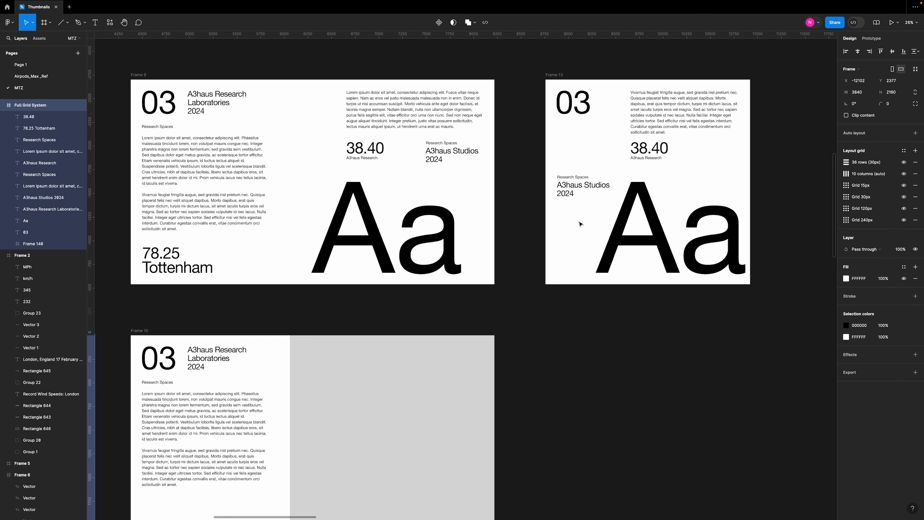
key("shift+2")
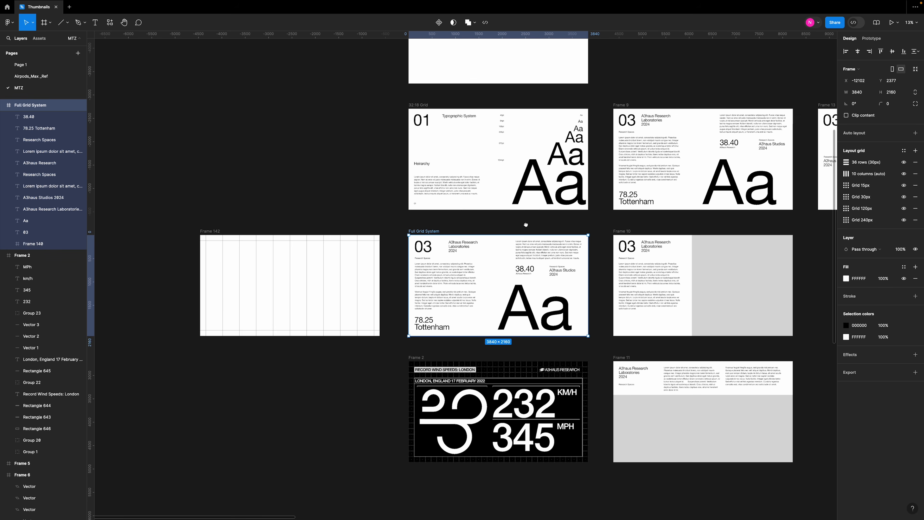
Show the layout grids again and compare the 32:18 Grid frame and the surrounding layouts against them
key("ctrl+shift+4")
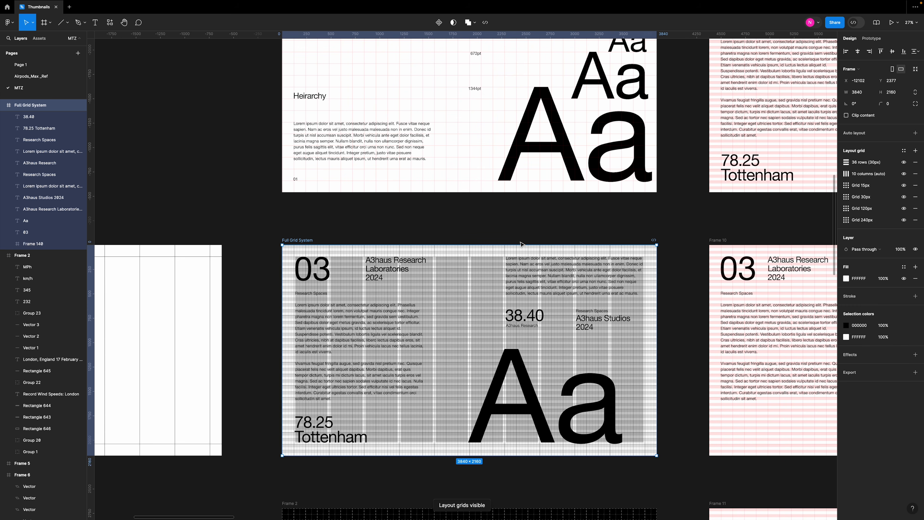
scroll(527, 251, "up", 4)
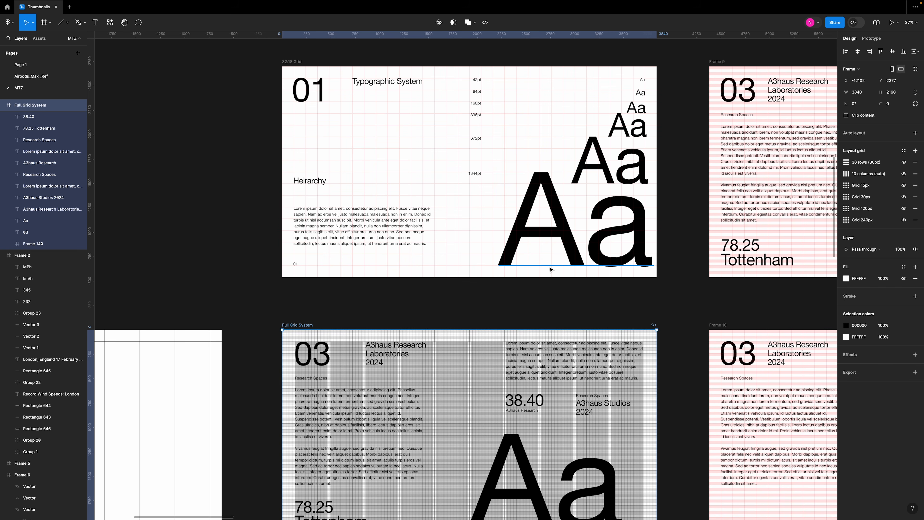
scroll(551, 270, "down", 5, "ctrl")
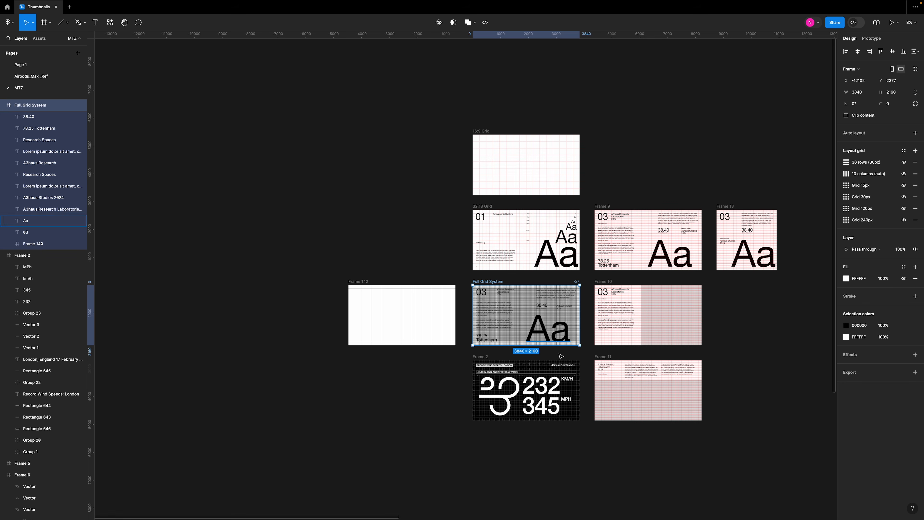
scroll(531, 269, "down", 6)
scroll(528, 268, "down", 2)
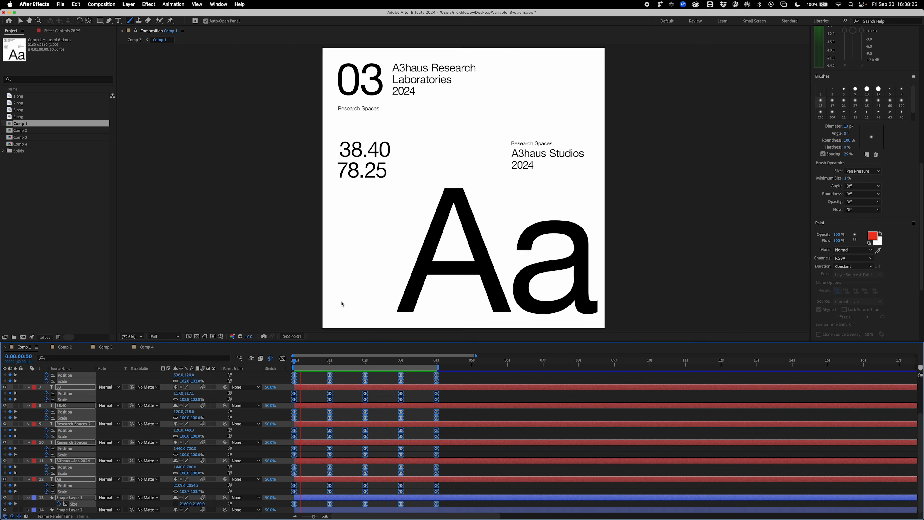
Switch to After Effects and start a new project, saving the changes to the currently open one
left_click(60, 5)
mouse_move(109, 15)
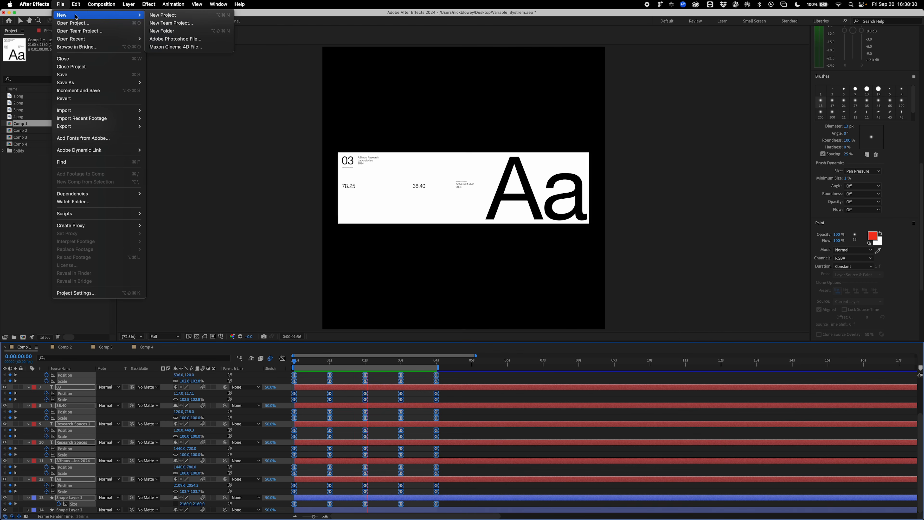
left_click(186, 16)
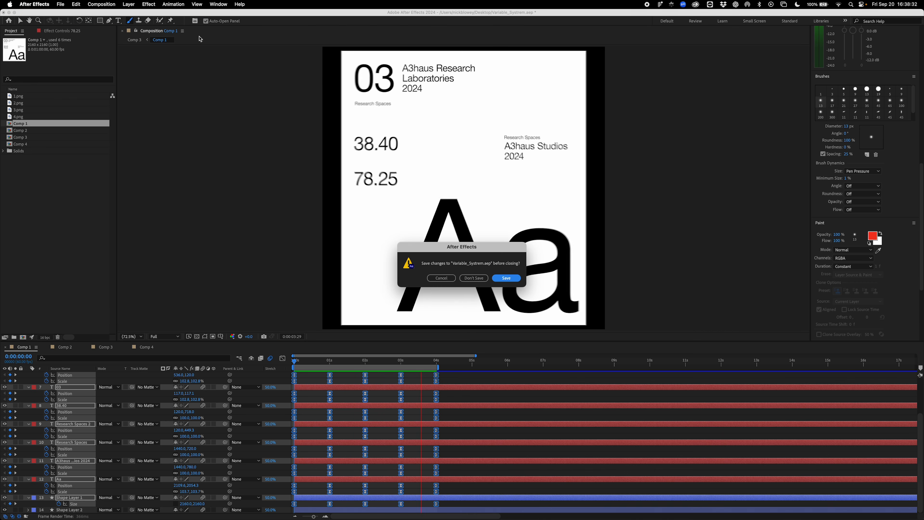
left_click(502, 276)
Create a 2160 × 2160 px composition at 60 frames per second with a duration of 4 seconds
left_click(411, 207)
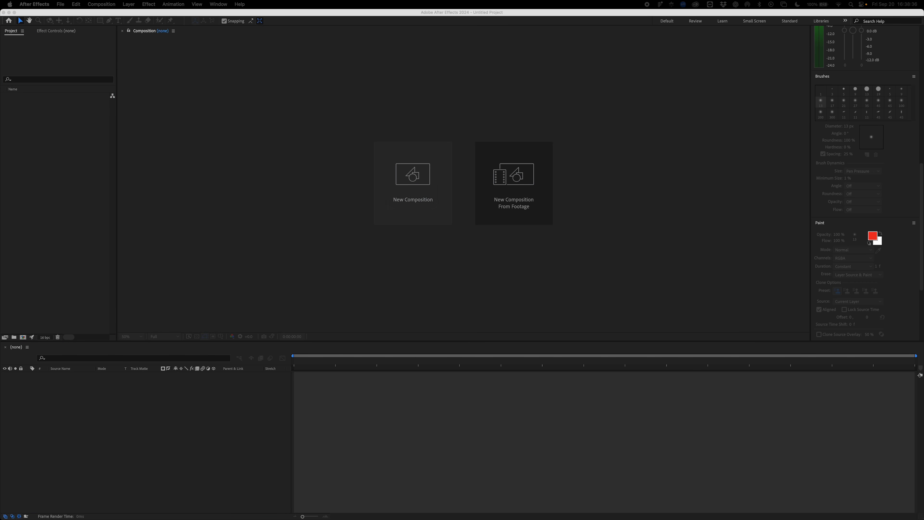
left_click(329, 200)
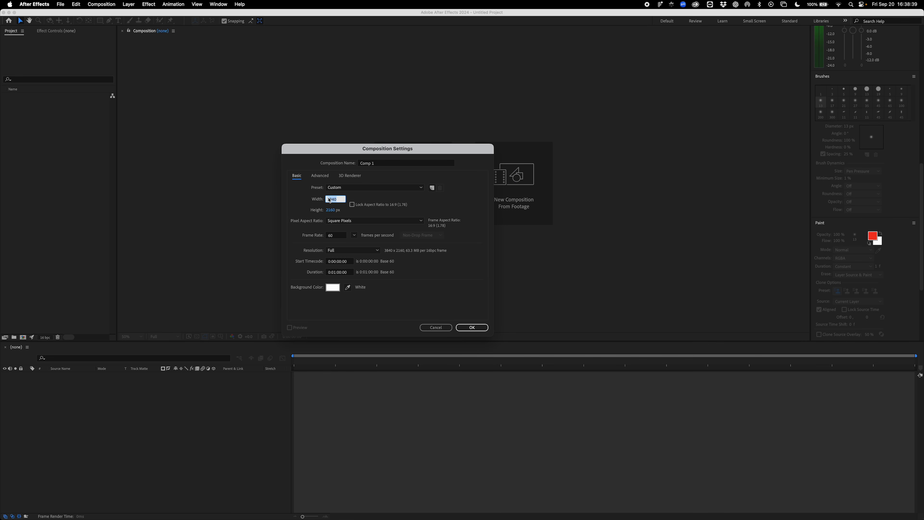
type("2160")
left_click(339, 236)
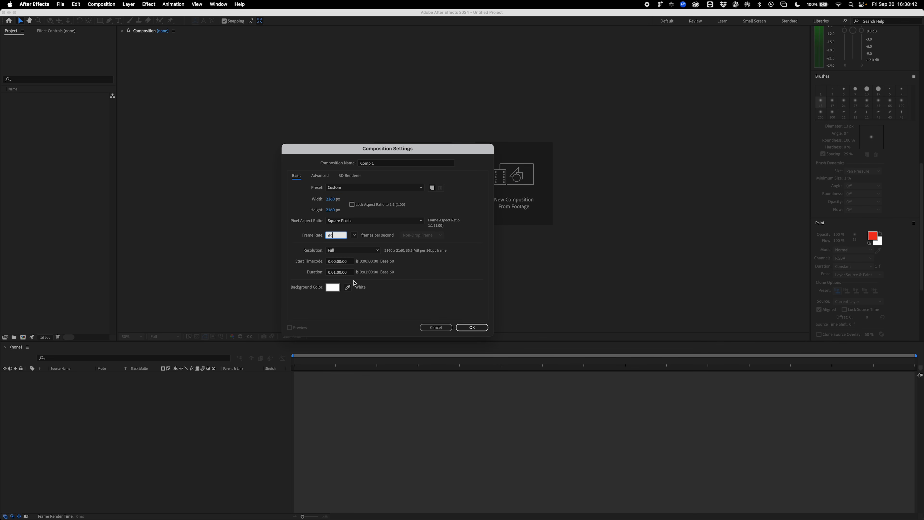
left_click(338, 272)
key("BackSpace")
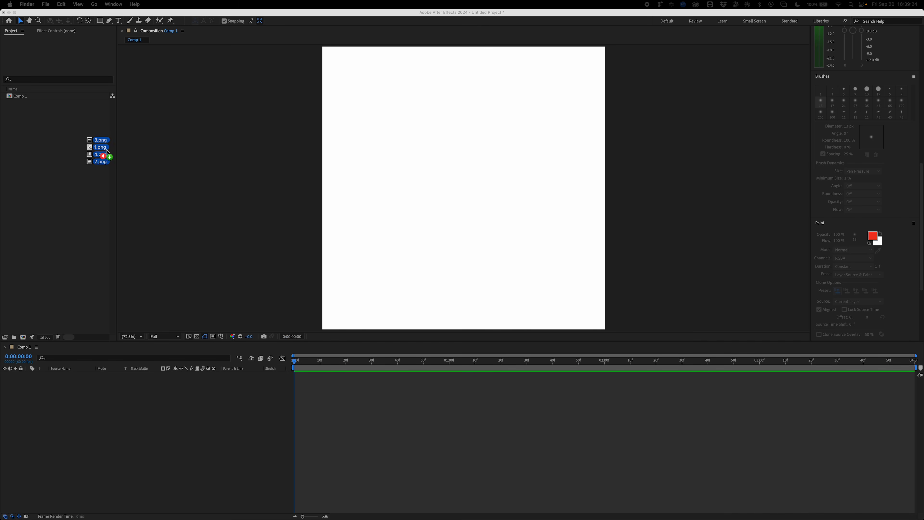
Import 1.png, 2.png, 3.png and 4.png into the project and select 4.png
left_click_drag(93, 154, 69, 155)
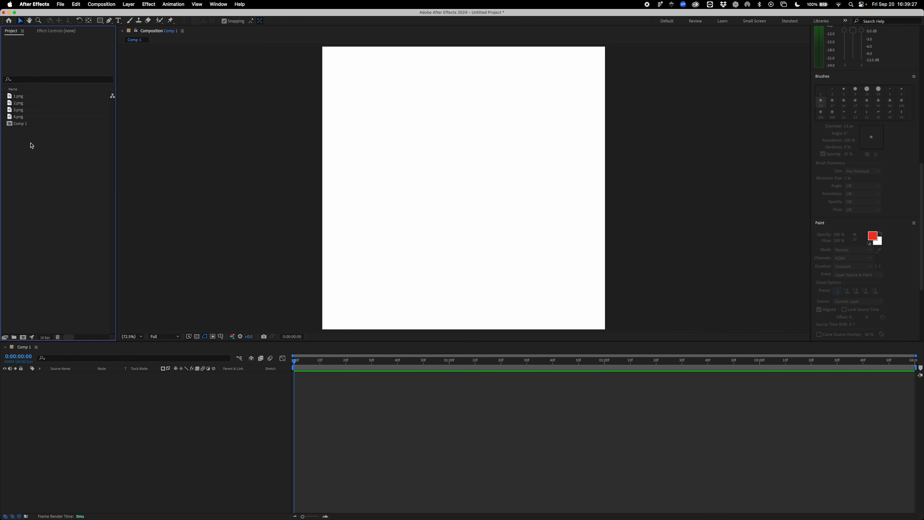
left_click(18, 116)
Show the grid over Comp 1 and turn on Snap to Grid
left_click(197, 4)
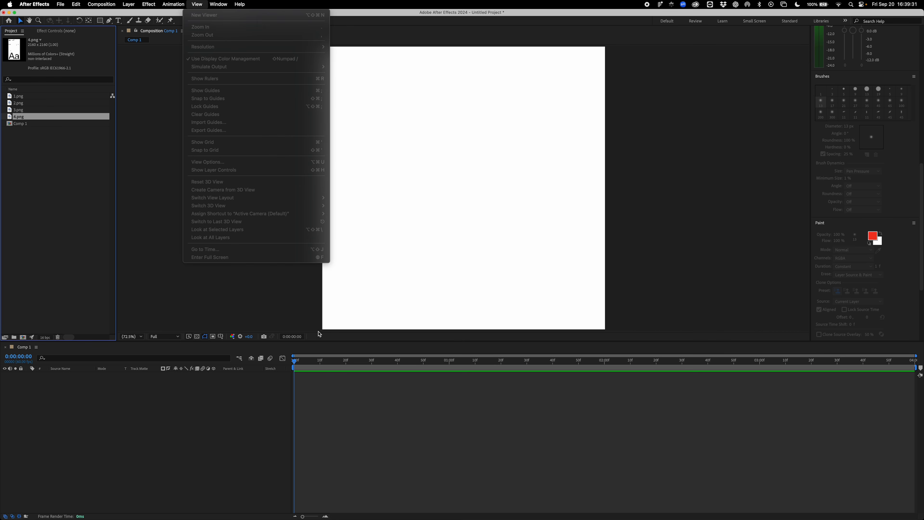
left_click(386, 402)
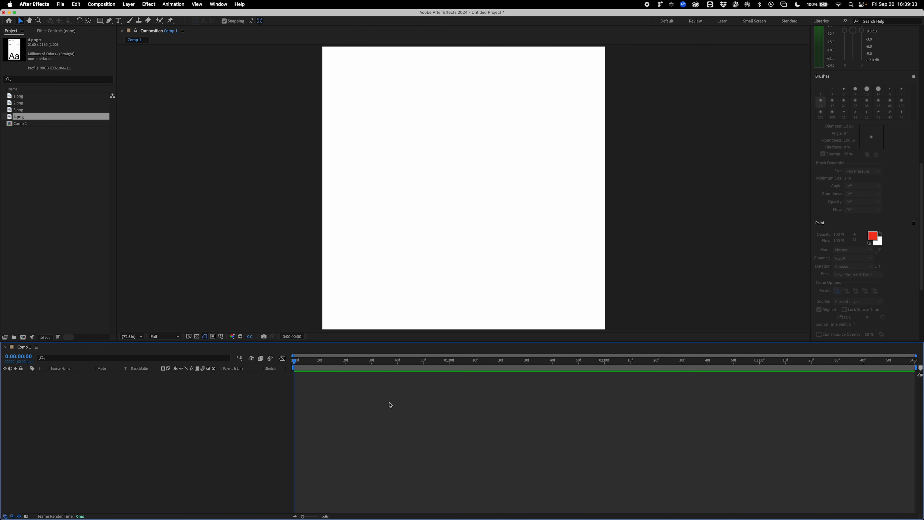
key("super+apostrophe")
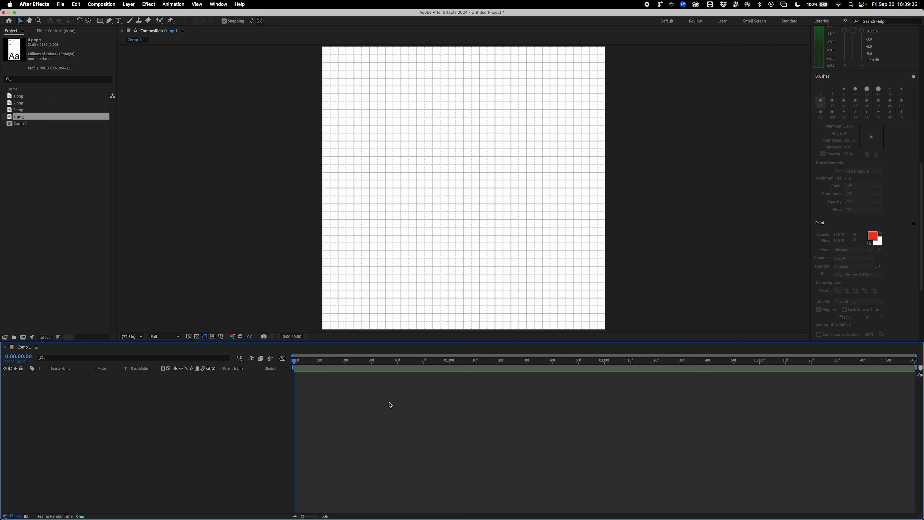
left_click(197, 4)
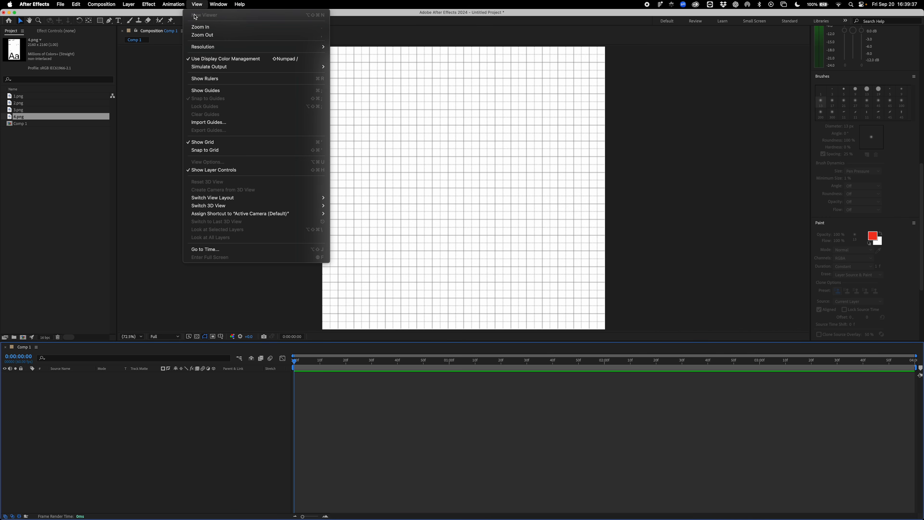
left_click(212, 150)
Add 1.png to Comp 1 as a layer and open the Grids & Guides settings
left_click_drag(25, 96, 158, 407)
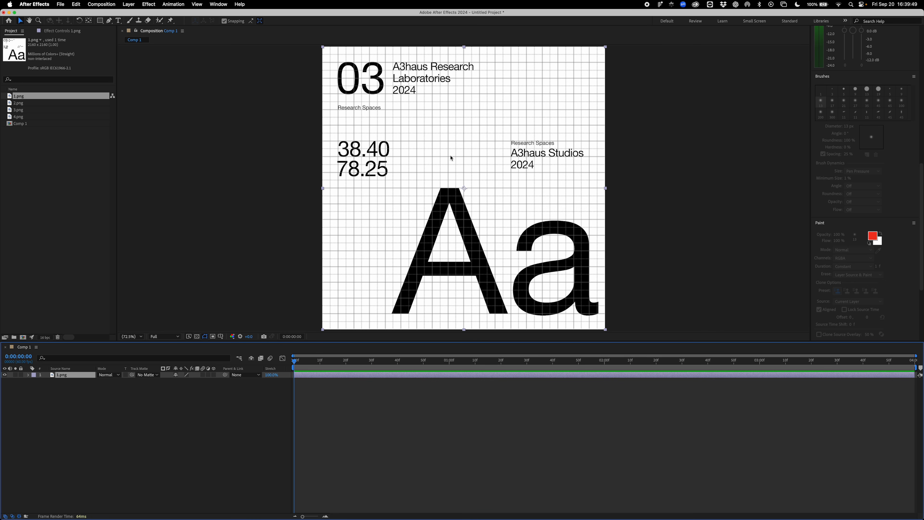
left_click(39, 4)
mouse_move(37, 26)
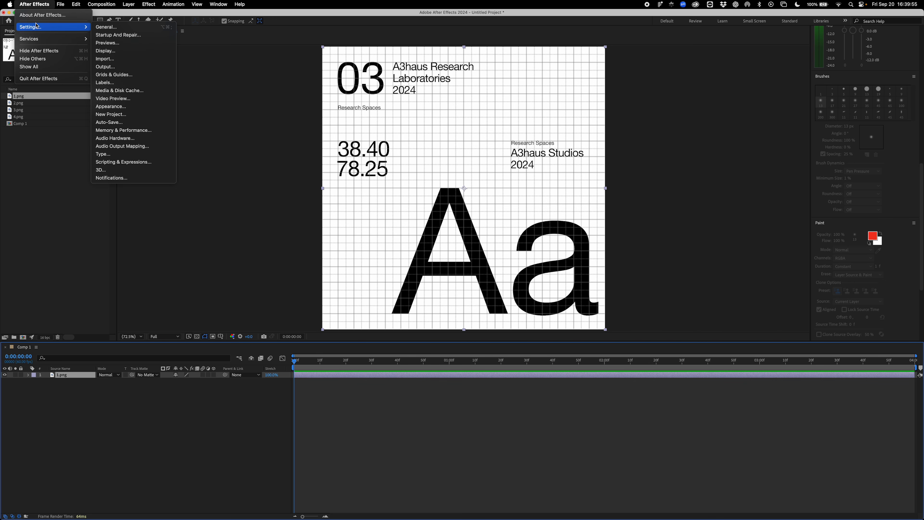
left_click(115, 75)
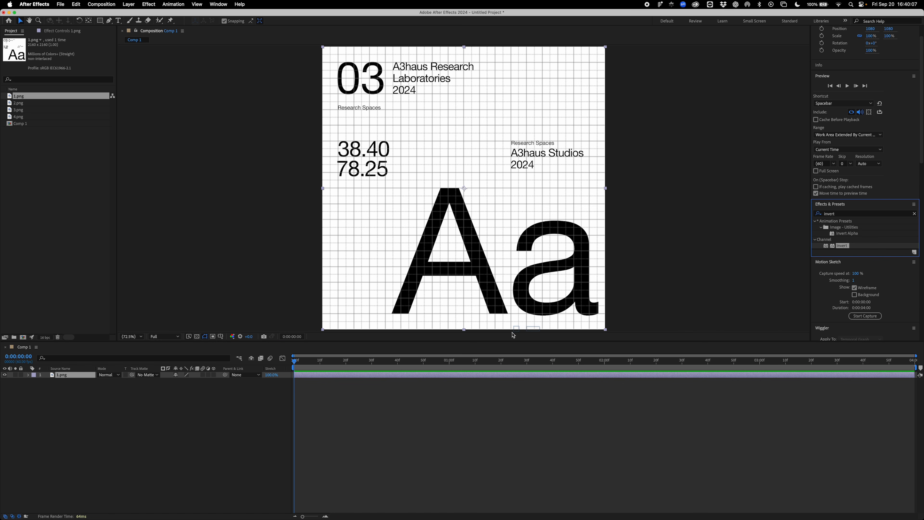
Apply the Invert effect to the 1.png layer and set its opacity to 30%
left_click_drag(513, 335, 384, 375)
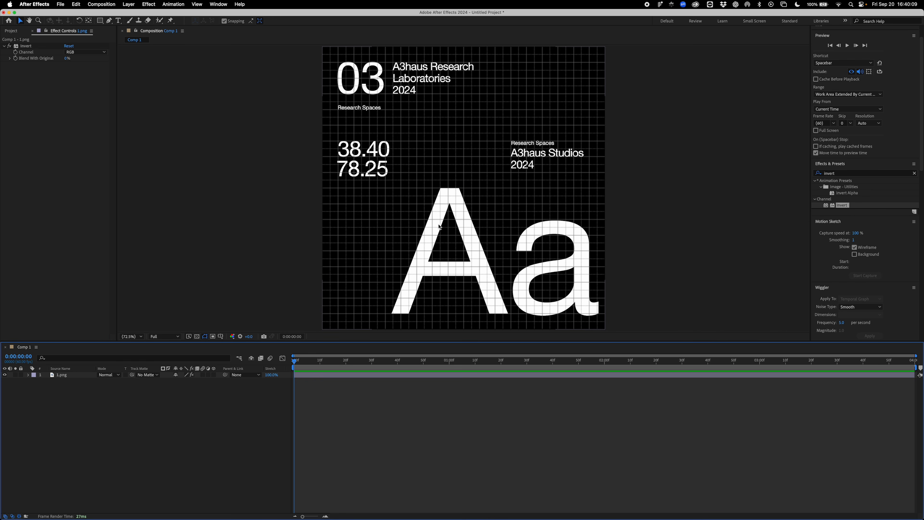
left_click(368, 377)
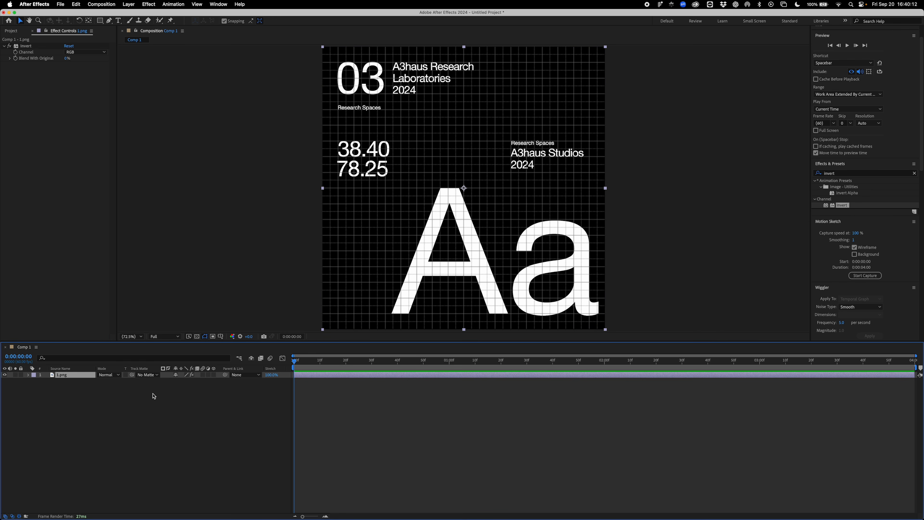
key("t")
left_click(180, 381)
key("Return")
left_click(357, 385)
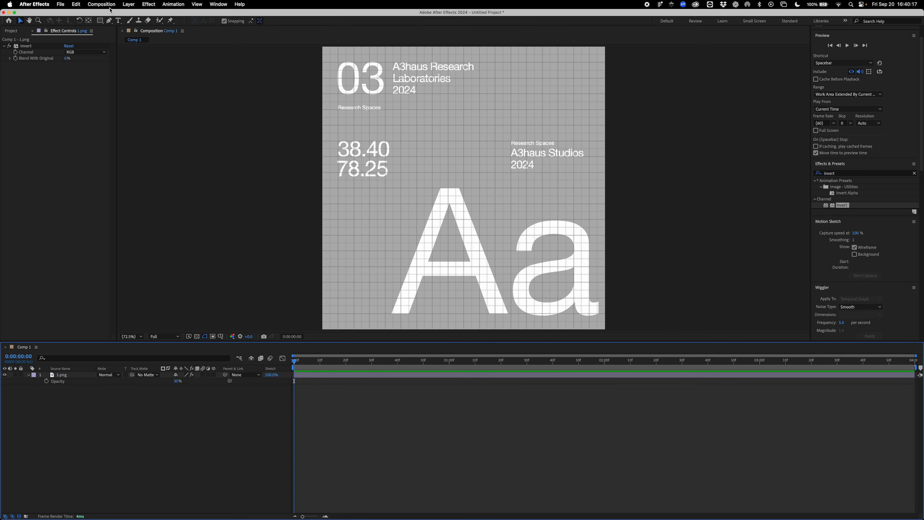
Add a text layer reading "Aa" in the empty area above the large reference letters
left_click(119, 20)
left_click(419, 168)
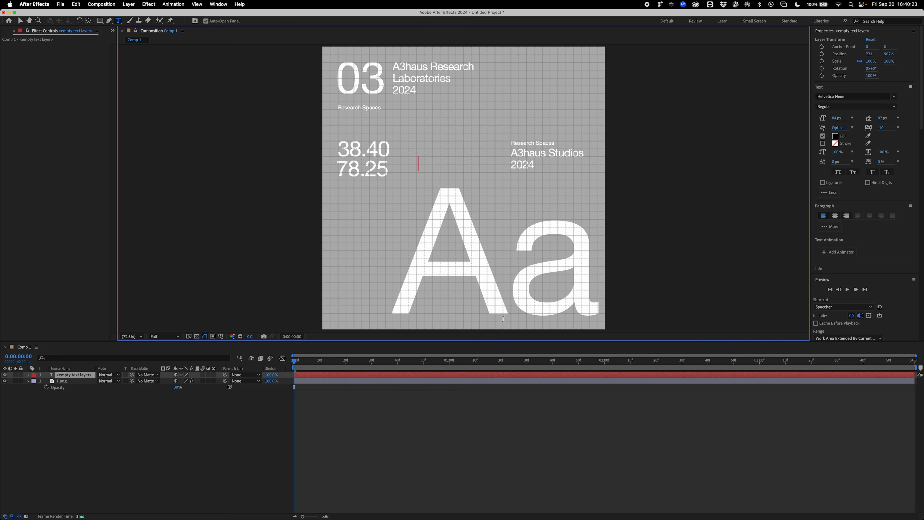
type("Aa")
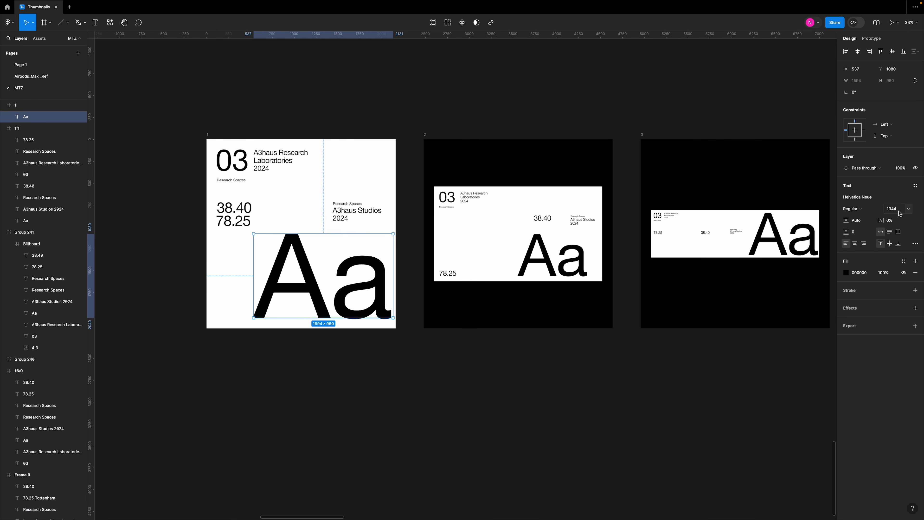
Check the large Aa's font size in Figma and set the After Effects Aa text to 1296 px
left_click(896, 214)
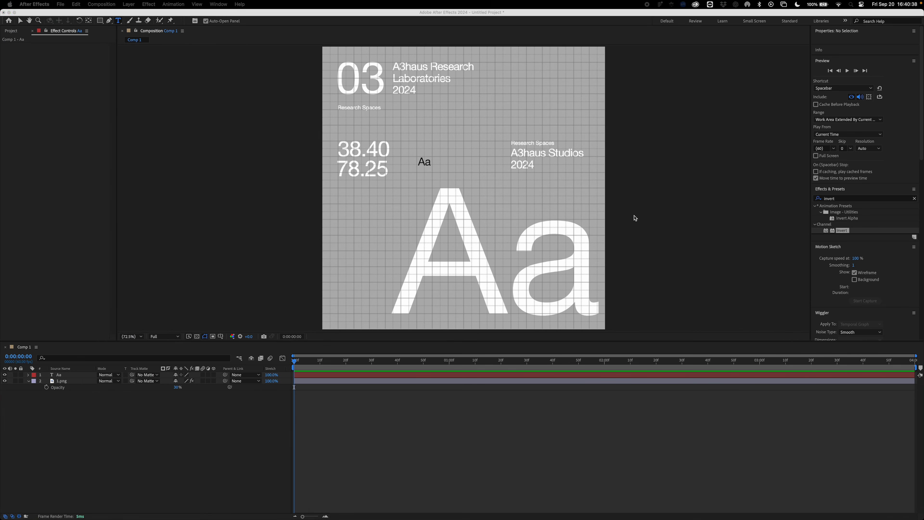
double_click(423, 166)
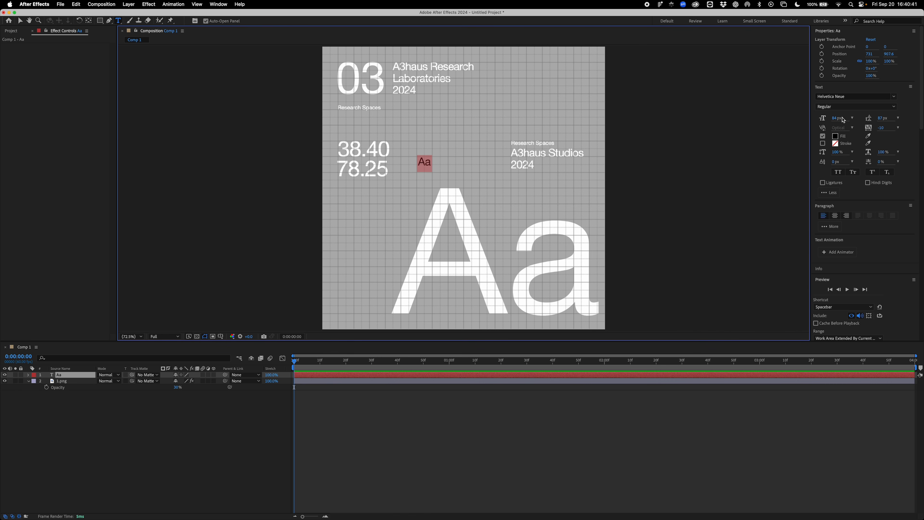
left_click(834, 119)
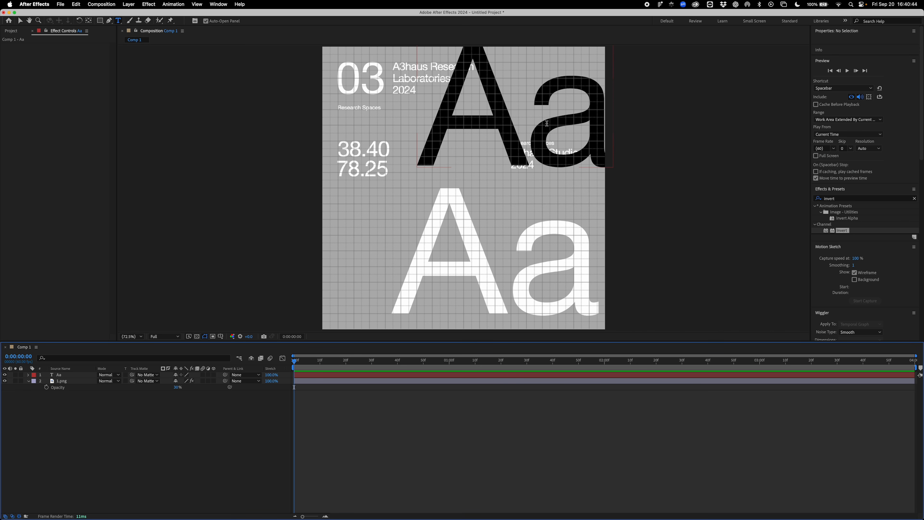
Move the Aa text over the reference letters, to a position of about 518, 2040
key("v")
left_click(435, 114)
left_click_drag(484, 114, 457, 261)
left_click_drag(457, 261, 456, 267)
Move the Aa text layer's anchor point to the lower-left corner of its bounding box
scroll(394, 317, "up", 5)
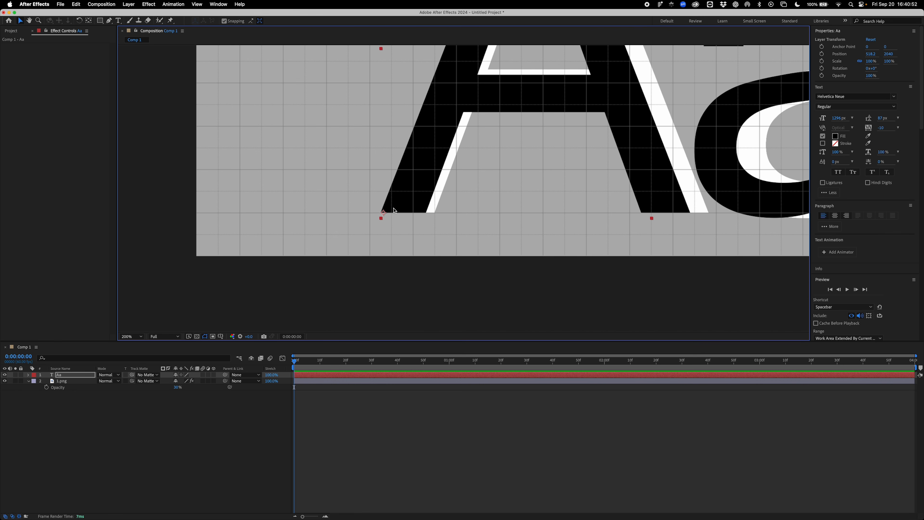
key("y")
left_click_drag(383, 213, 381, 218)
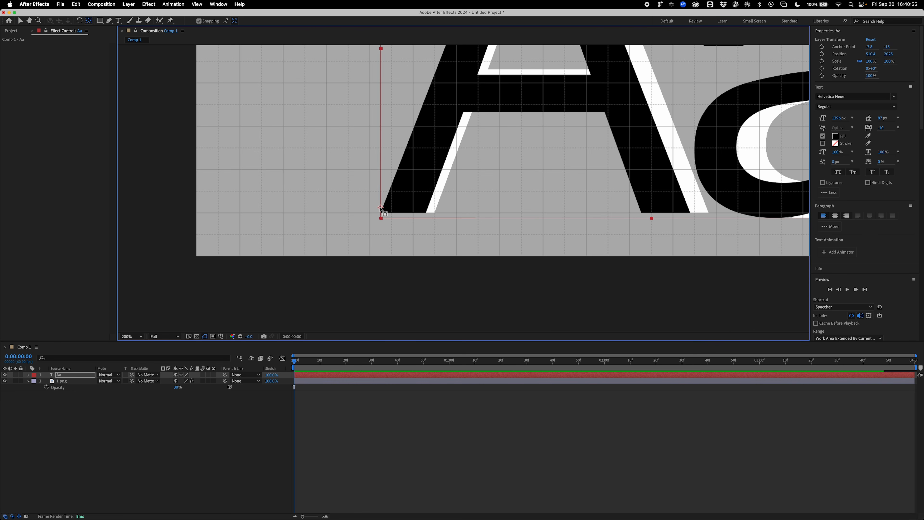
Reorder the layers so that the Aa text sits beneath the 1.png reference
scroll(299, 201, "down", 1)
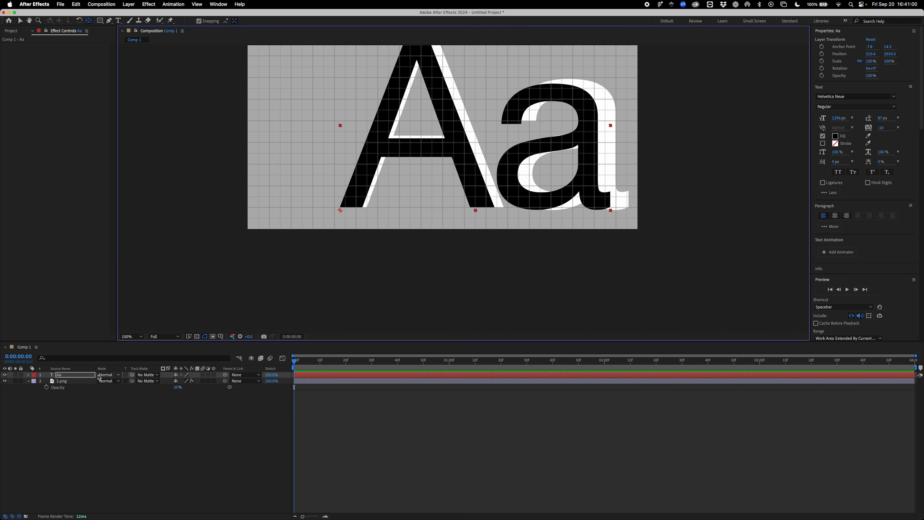
left_click_drag(90, 375, 82, 390)
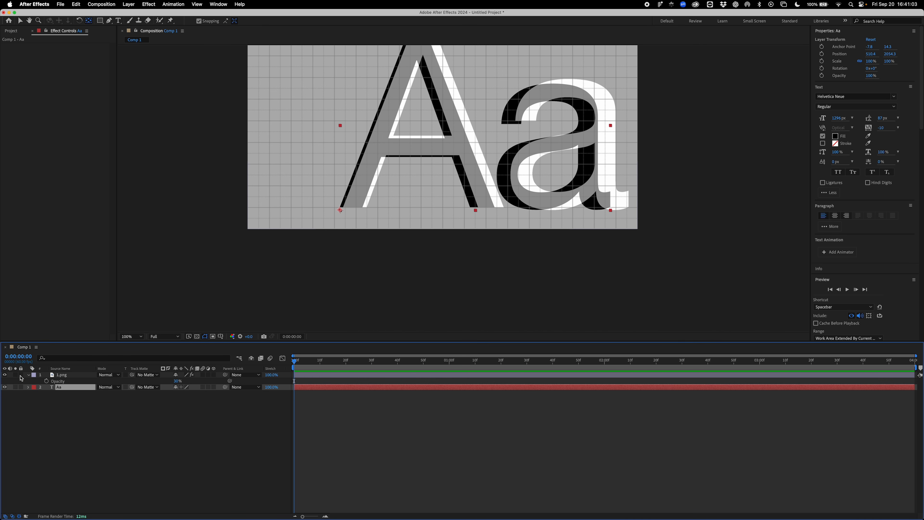
Lock the 1.png reference layer and scale the Aa text to about 103.7% to match the height of the reference letters
left_click(21, 375)
key("v")
scroll(464, 155, "up", 3)
scroll(464, 155, "left", 2)
scroll(513, 97, "up", 4)
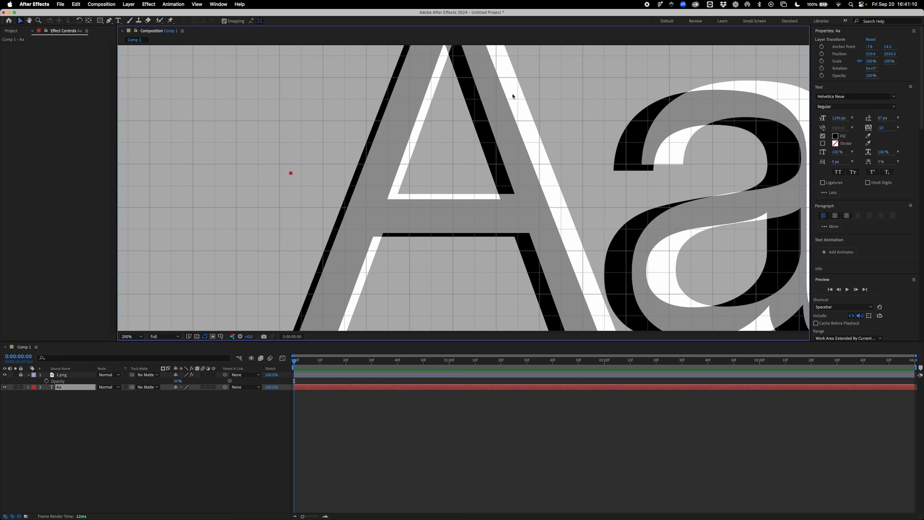
left_click_drag(597, 117, 597, 90)
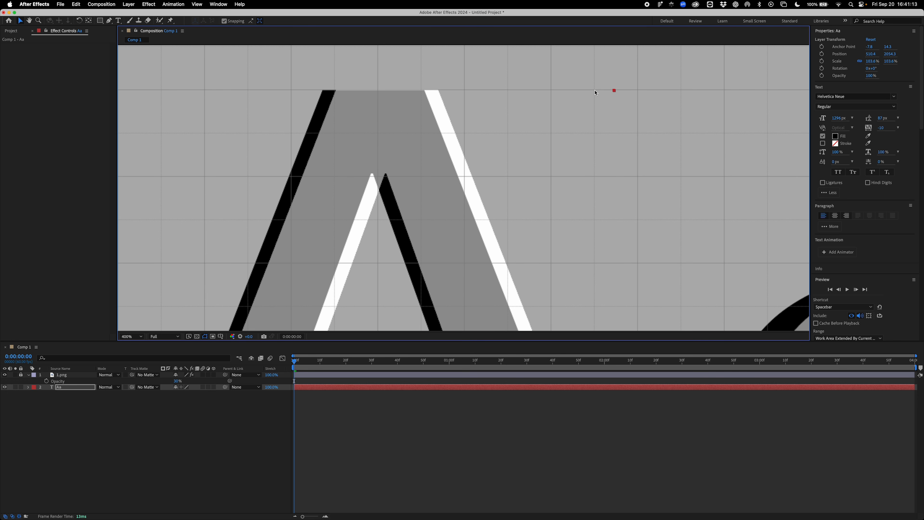
scroll(560, 156, "down", 6)
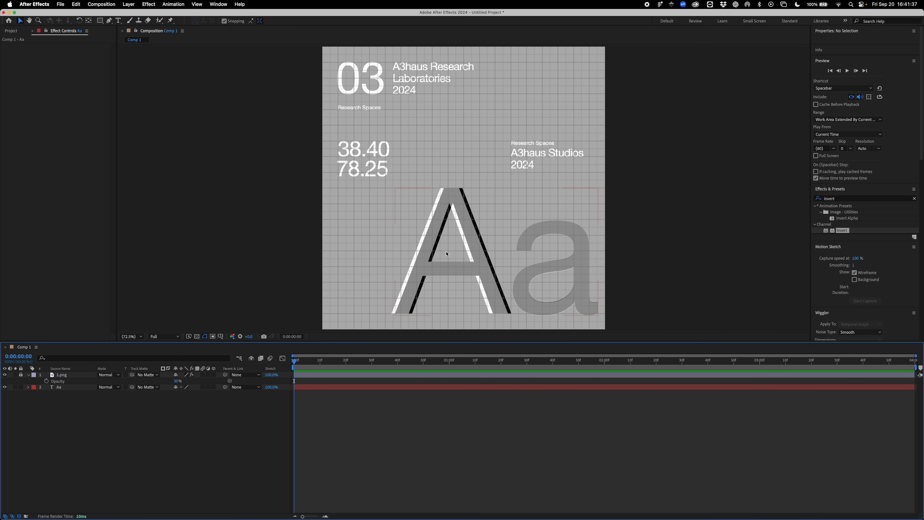
Duplicate the Aa text layer and check the font size of the A3haus Studios 2024 text in Figma
left_click(352, 388)
key("super+d")
key("ctrl+Right")
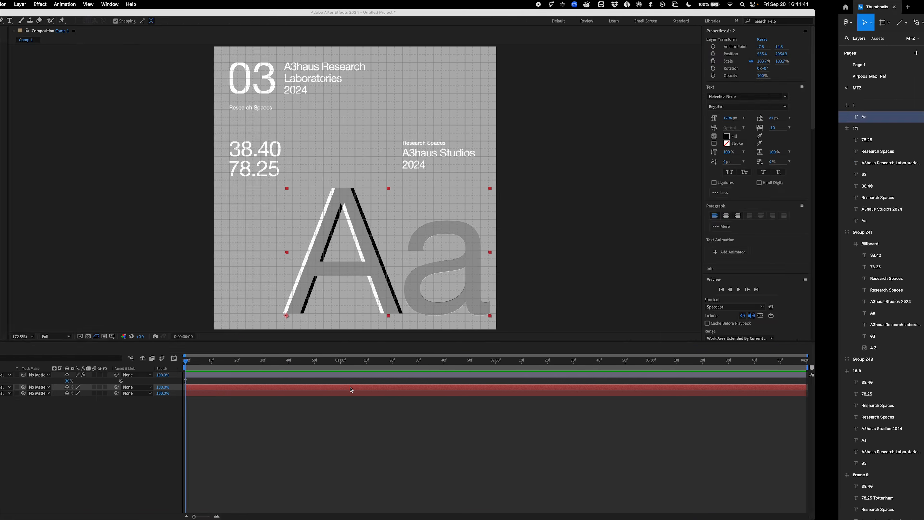
left_click(355, 214)
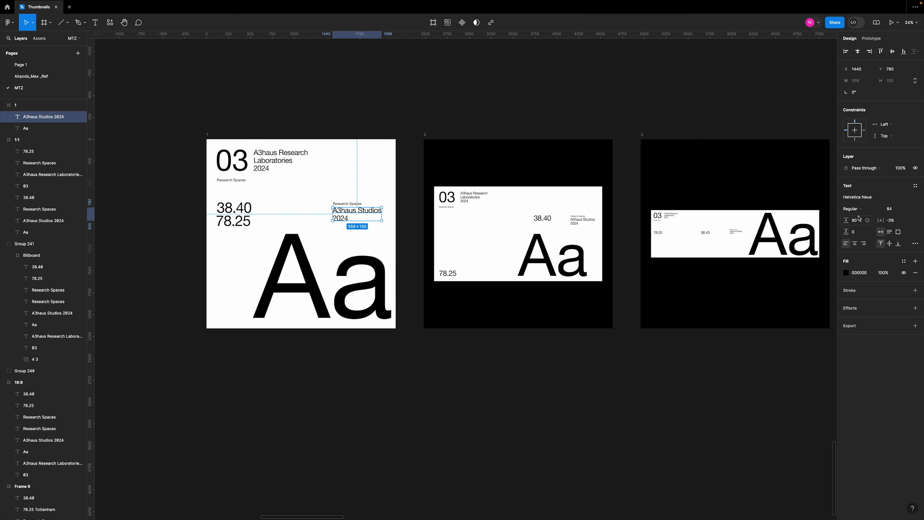
left_click(897, 208)
key("ctrl+Left")
Move the Aa copy up, set its font size to 84 px and replace its wording with Figma's A3haus Studios 2024 text
left_click_drag(471, 257, 477, 141)
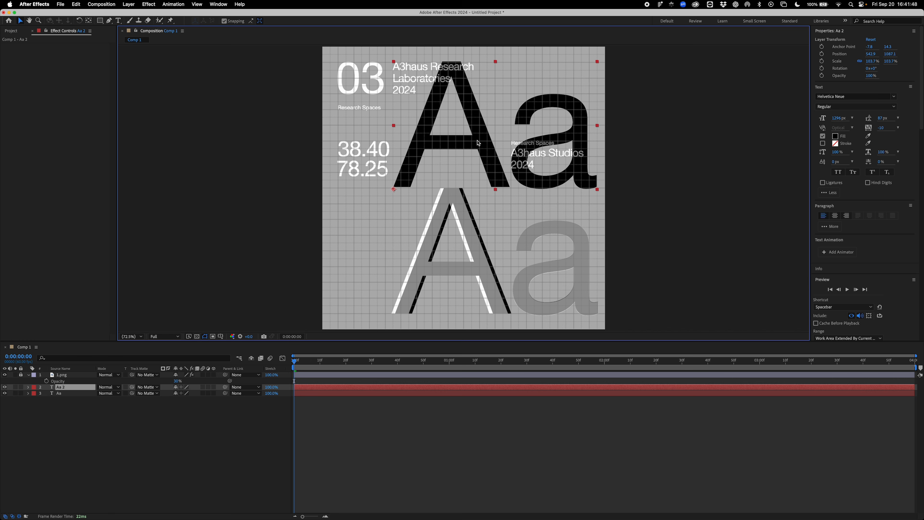
double_click(522, 150)
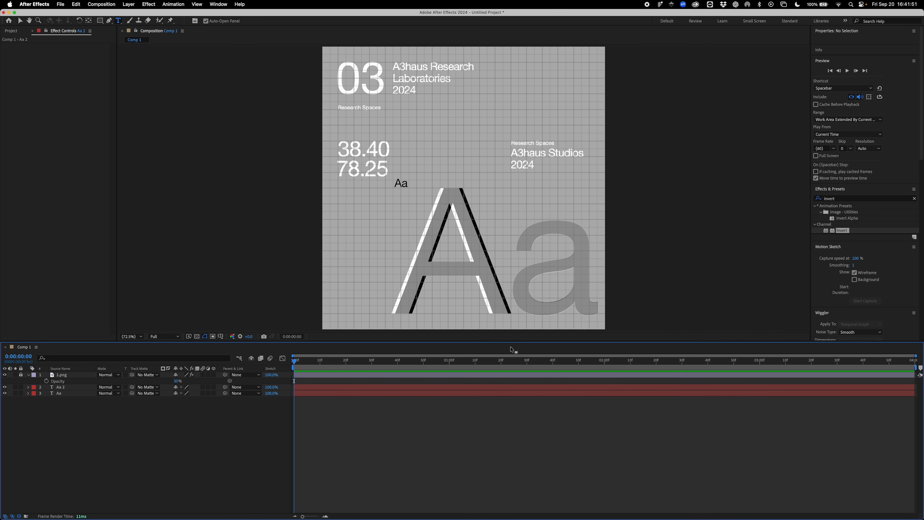
key("ctrl+Right")
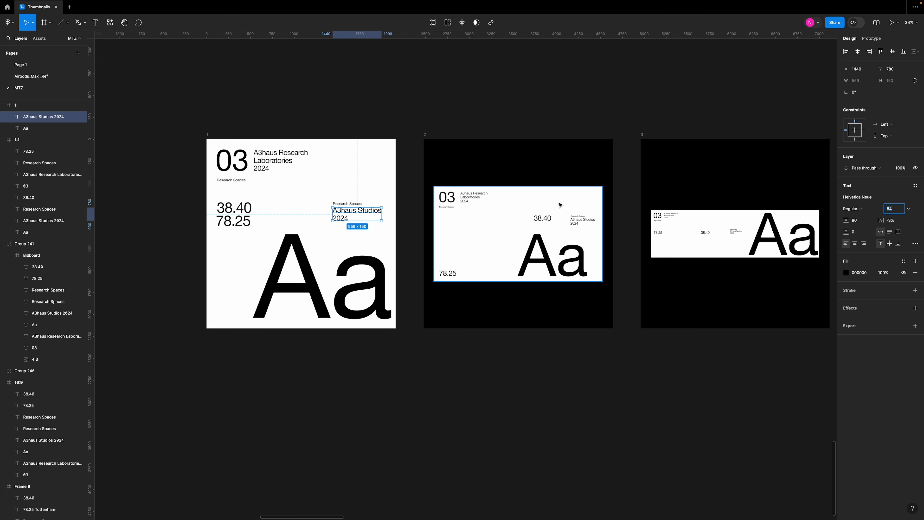
double_click(357, 211)
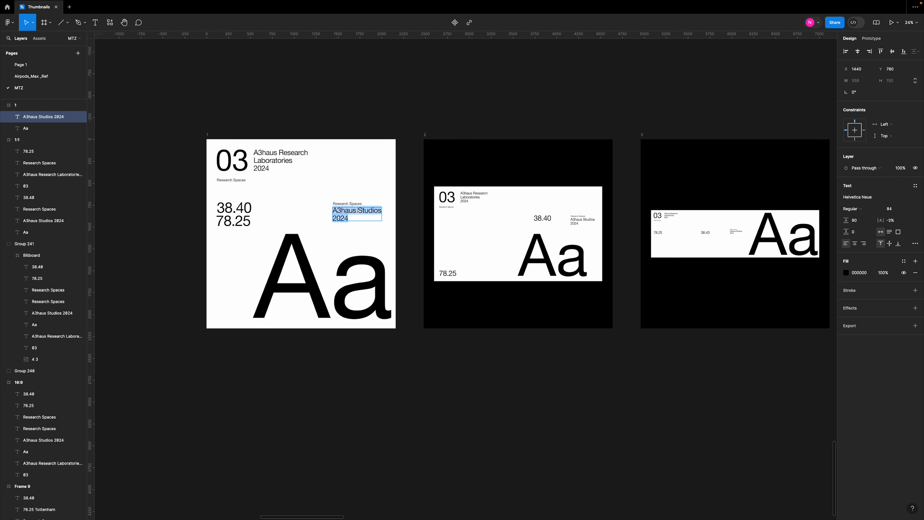
key("ctrl+Left")
Position the A3haus Studios 2024 text over its reference and move its anchor point to the upper-left corner of the text
left_click_drag(442, 176, 531, 156)
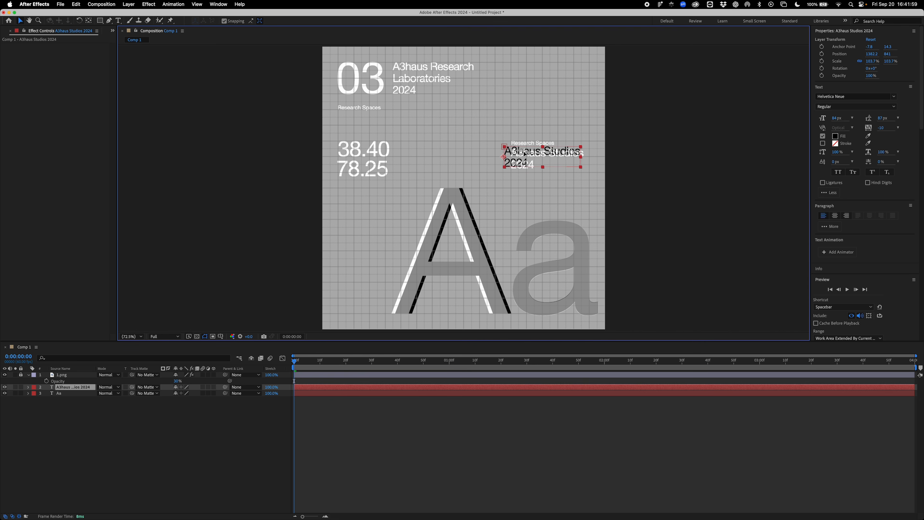
scroll(514, 156, "up", 4)
left_click_drag(506, 113, 510, 120)
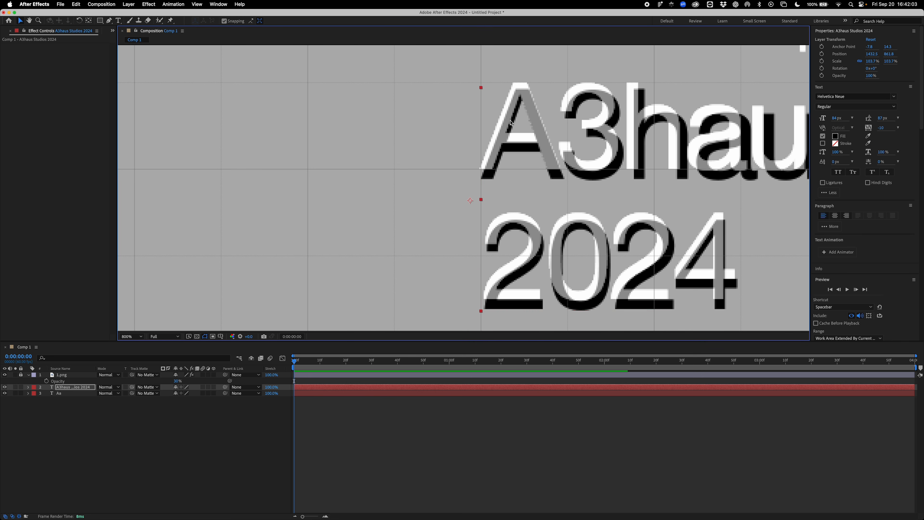
key("y")
left_click_drag(470, 200, 501, 105)
key("v")
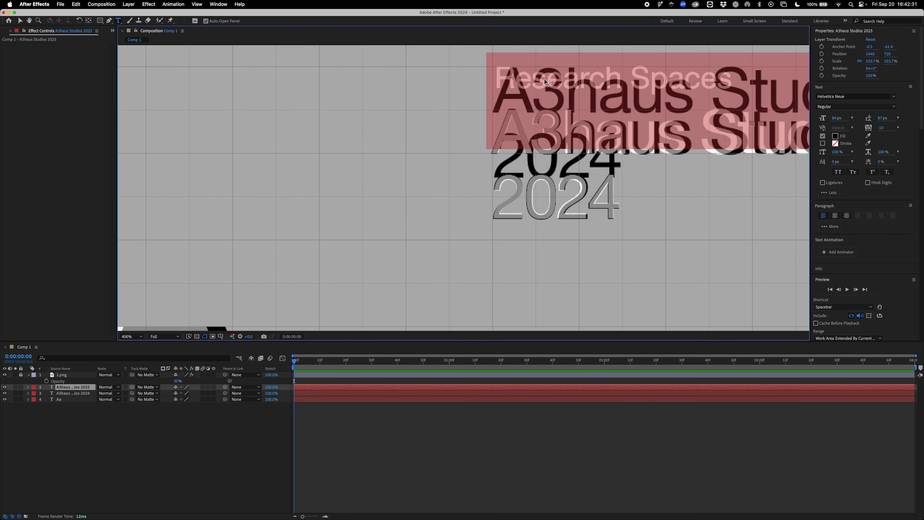
Replace the wording of the A3haus Studios copy with Research Spaces and set its font size to 42 px
type("42")
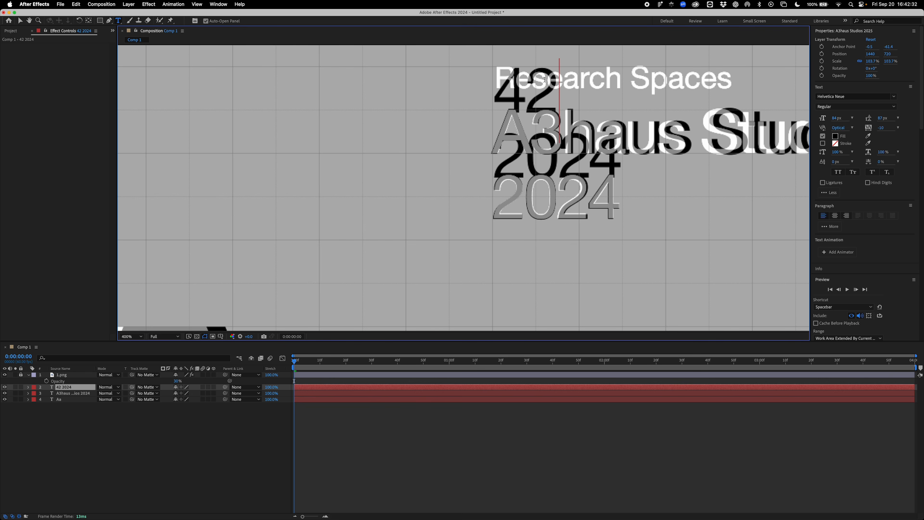
key("super+z")
type("Research S[aces")
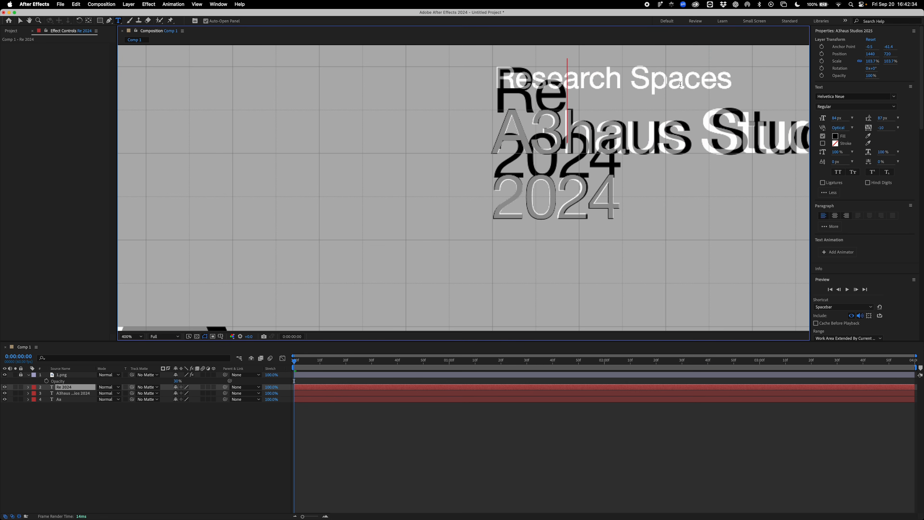
left_click(836, 118)
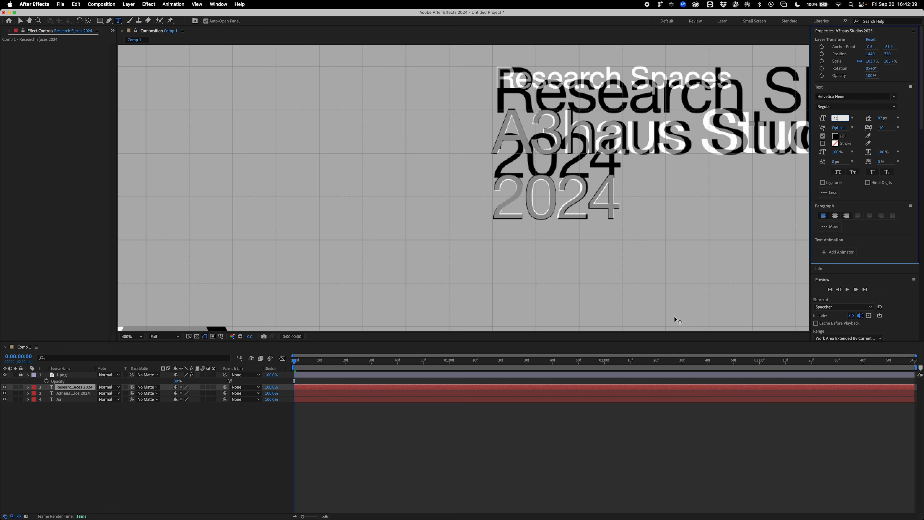
left_click(614, 447)
scroll(528, 186, "down", 2)
left_click_drag(527, 186, 584, 196)
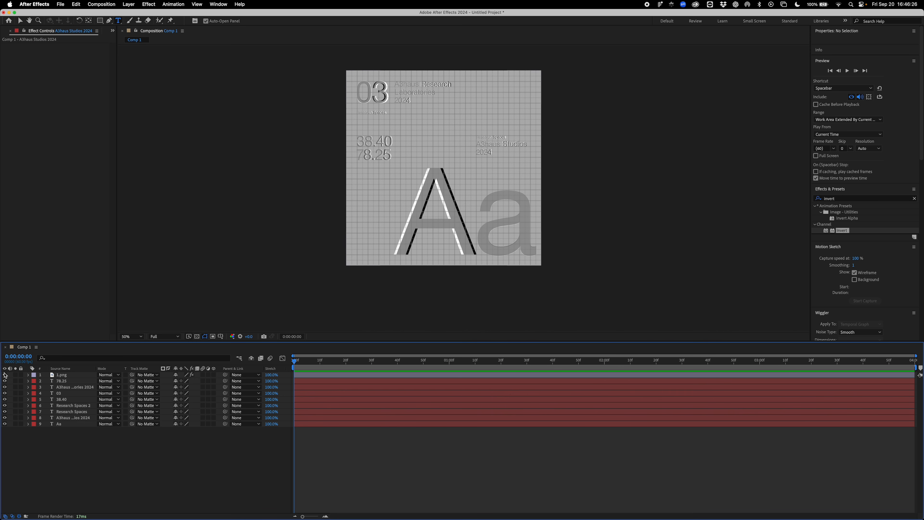
Hide the 1.png reference to check the rebuilt layout, and delete that layer
left_click(5, 375)
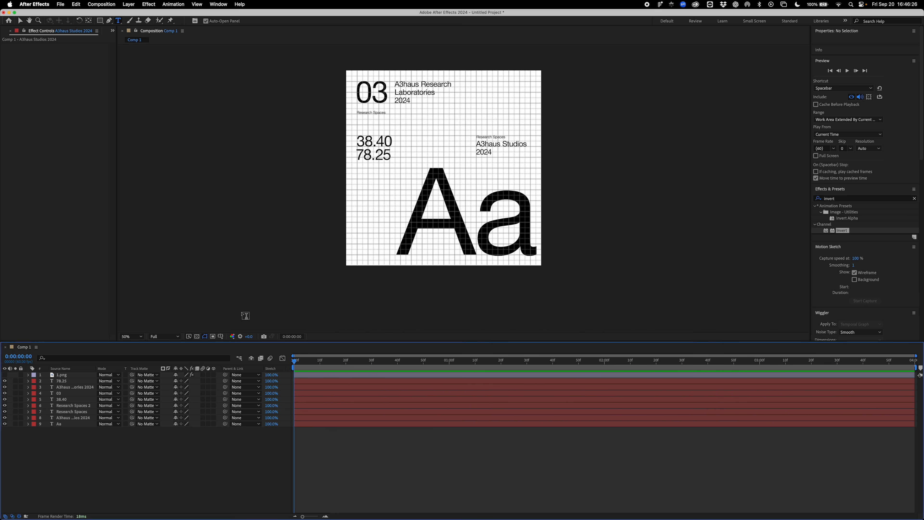
key("v")
left_click(55, 375)
key("Delete")
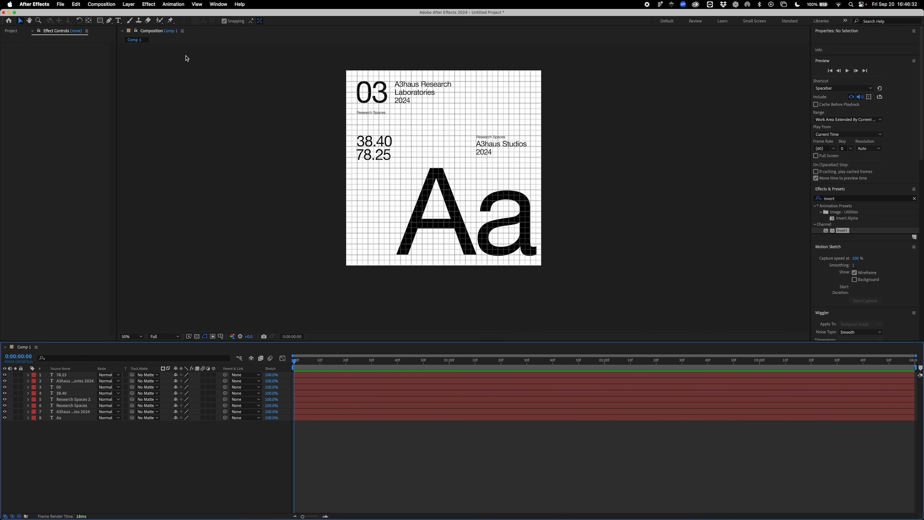
Create a rectangle shape layer filling the whole composition and place it beneath all text layers
double_click(100, 21)
double_click(100, 21)
key("v")
left_click_drag(83, 376, 73, 444)
Set a Size keyframe on the background rectangle's path at the start of the timeline
left_click(41, 436)
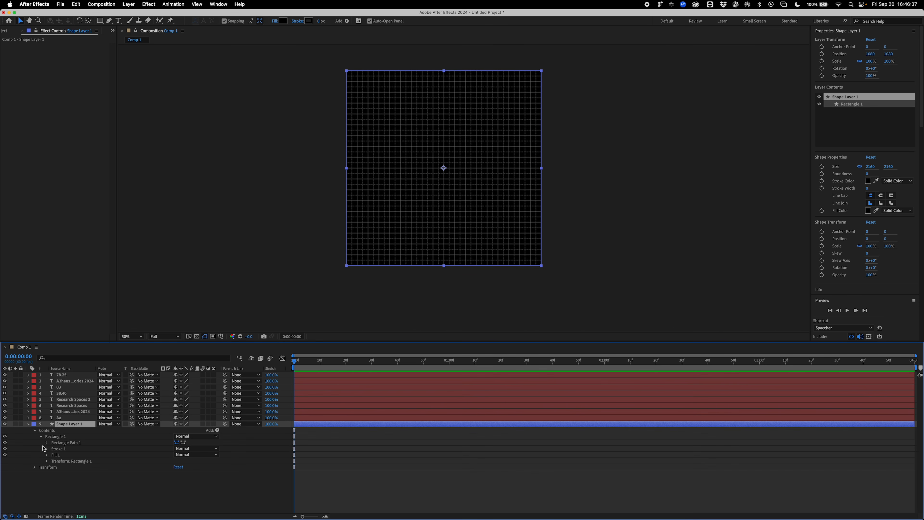
left_click(48, 443)
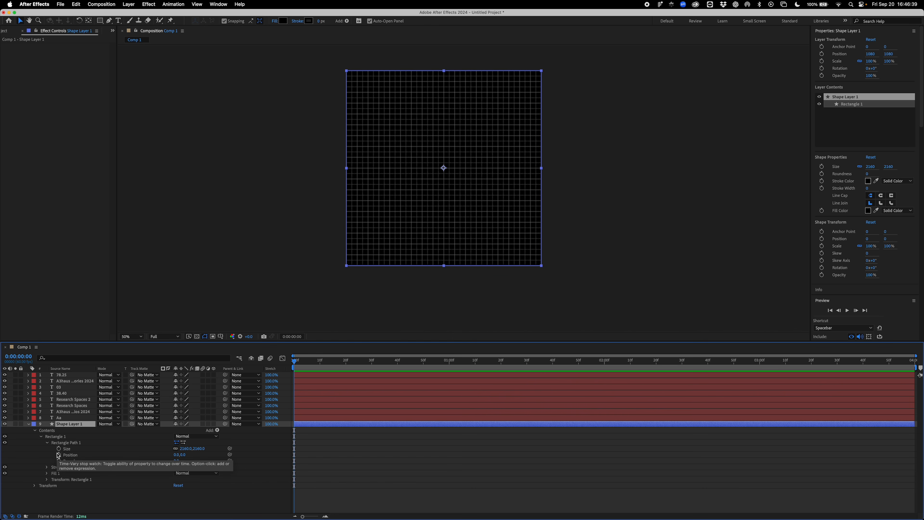
left_click(58, 448)
Set Scale and Position keyframes on all the text layers at the start of the timeline
left_click(82, 418)
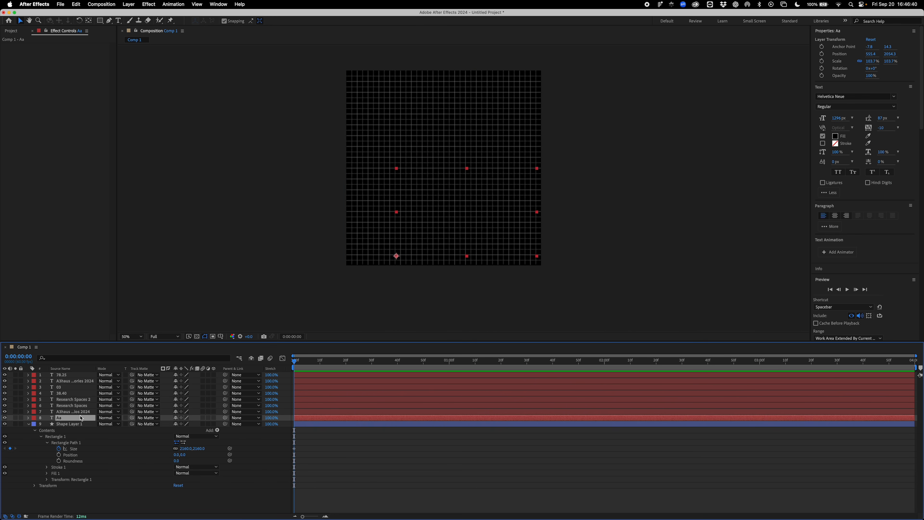
left_click(74, 375, "shift")
key("s")
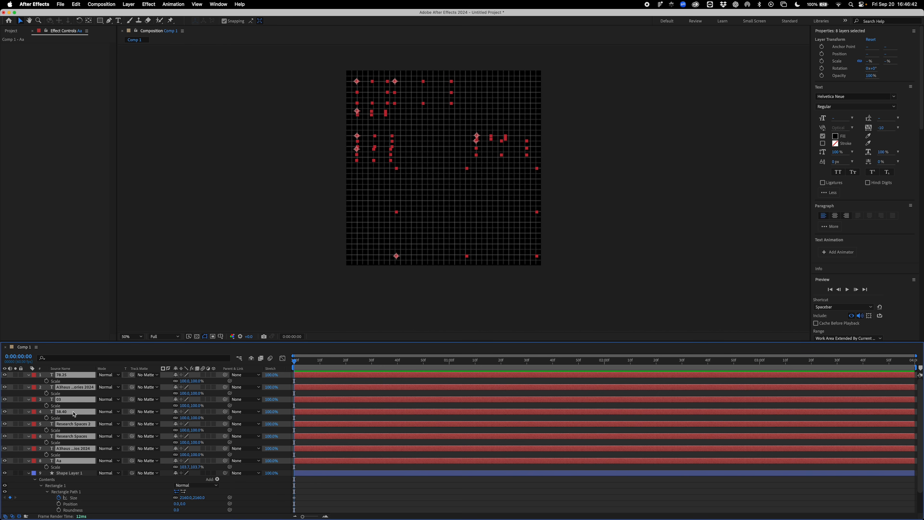
left_click(46, 393)
key("p")
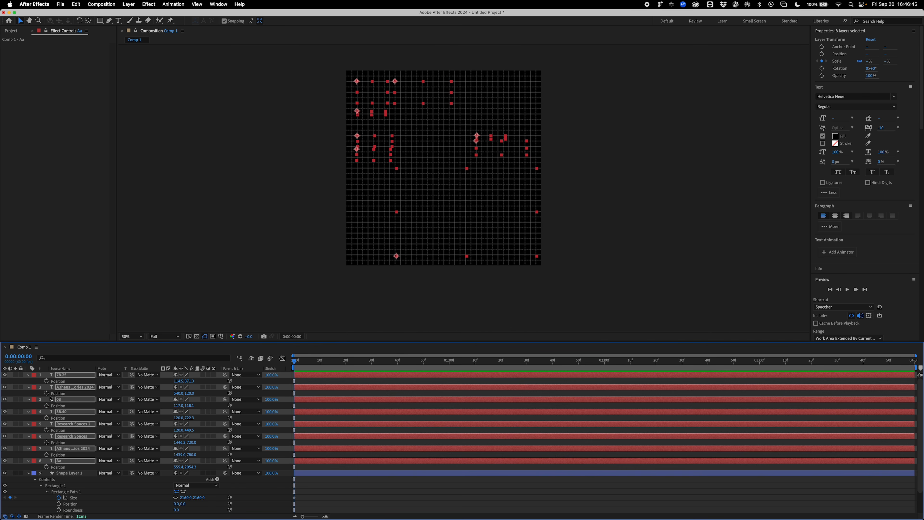
left_click(47, 394)
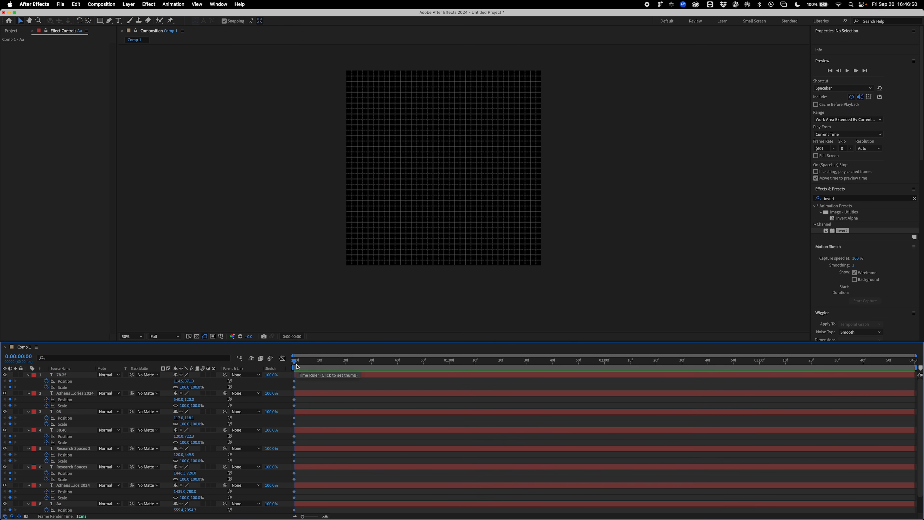
Go to 0:00:01:00 and change the background rectangle's fill color to white
key("space")
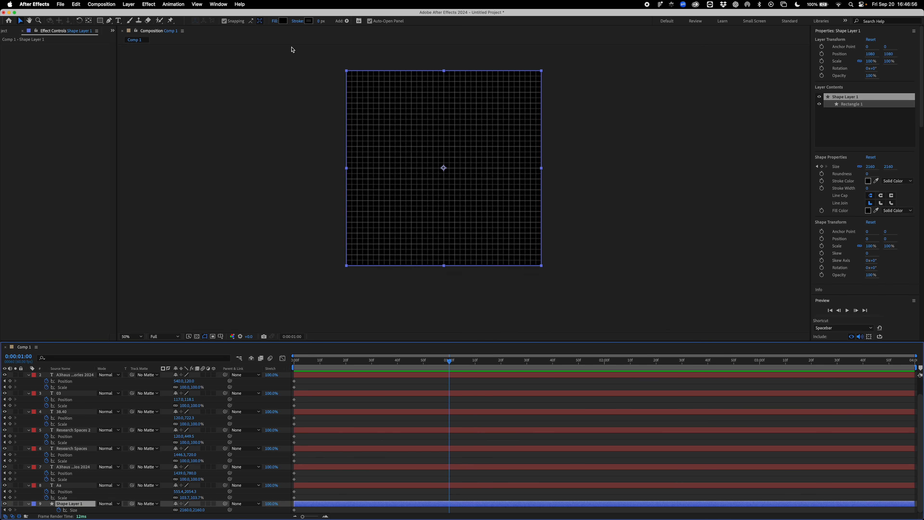
left_click(283, 22)
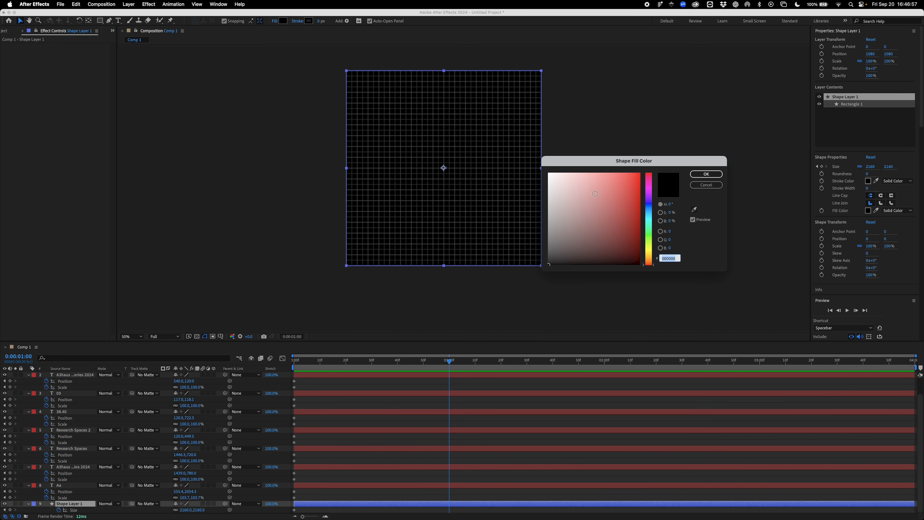
left_click_drag(595, 194, 466, 130)
left_click(707, 173)
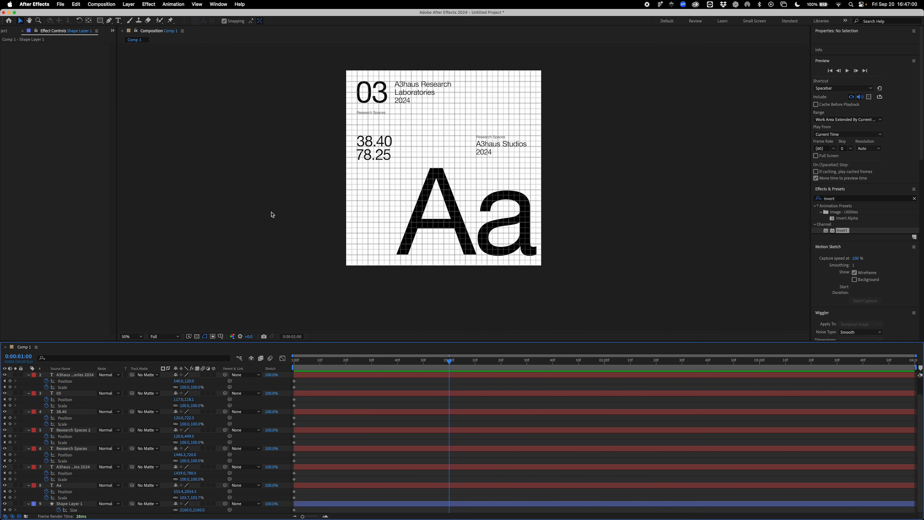
Add 2.png to the composition as the uppermost layer and apply the Invert effect to it
left_click(9, 32)
left_click_drag(20, 103, 59, 380)
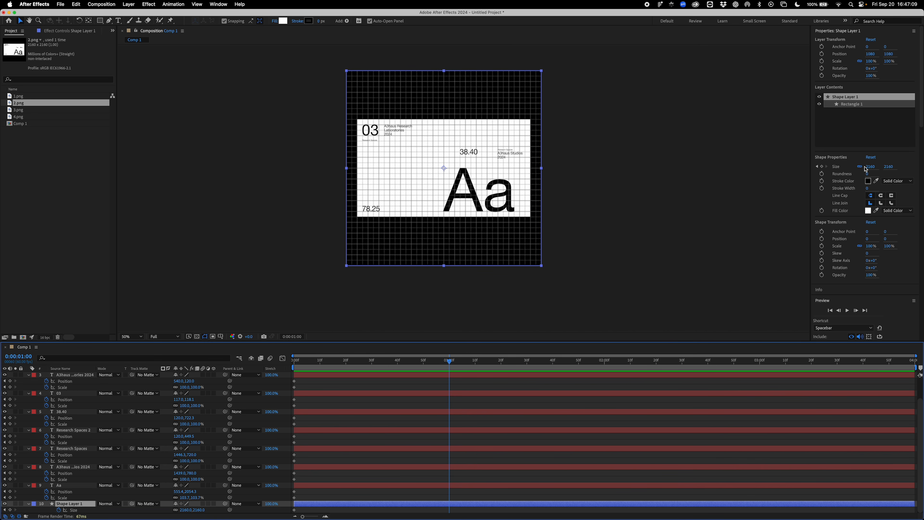
left_click(873, 166)
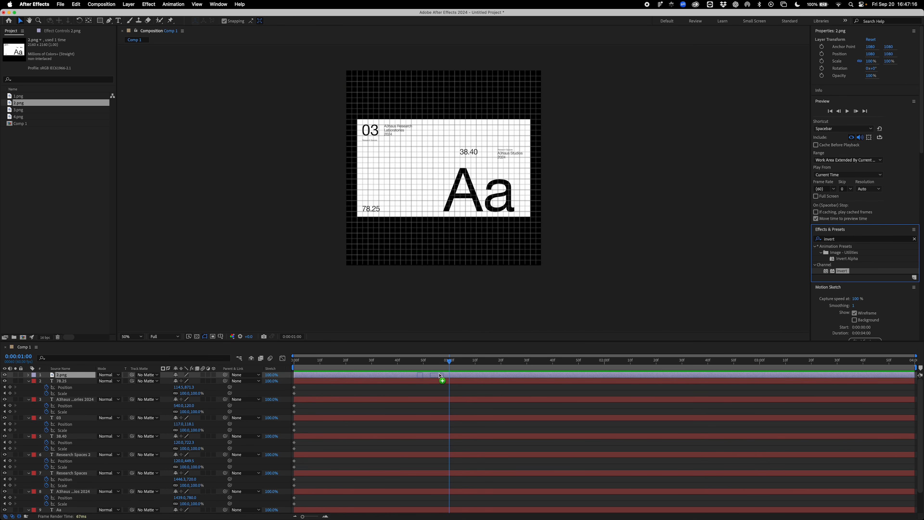
left_click_drag(439, 376, 440, 375)
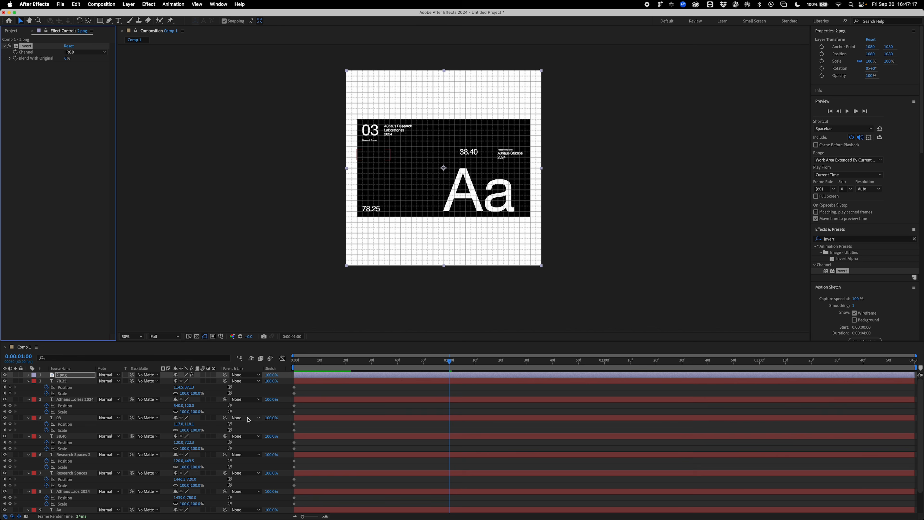
Lower the opacity of the 2.png reference layer so the text layers show through it
key("s")
left_click(176, 382)
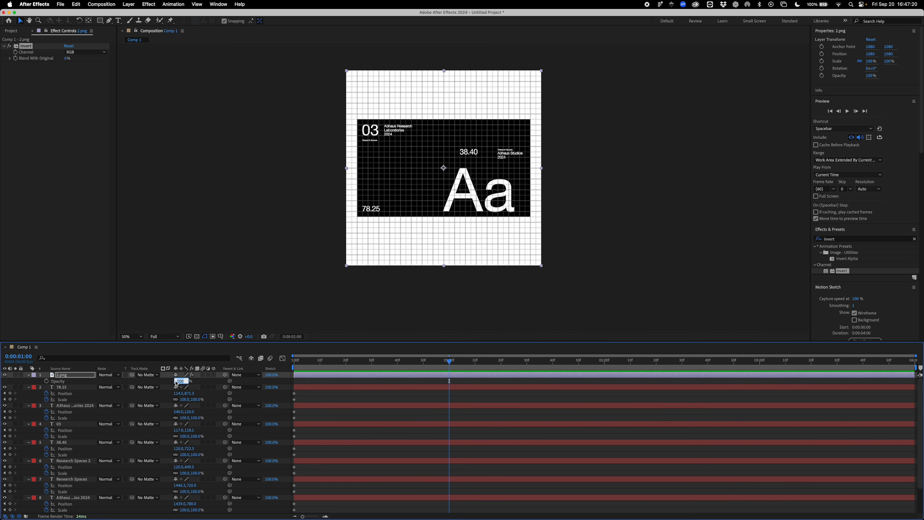
key("Return")
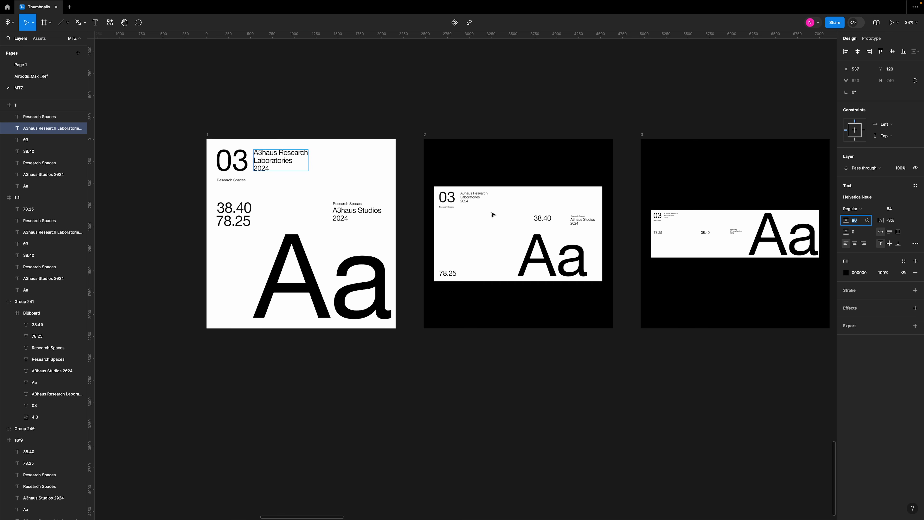
Check the 16:9 frame in Figma with layout grids shown, and set the background rectangle's size to 1920 × 1080 at 0:00:01:00
left_click(513, 221)
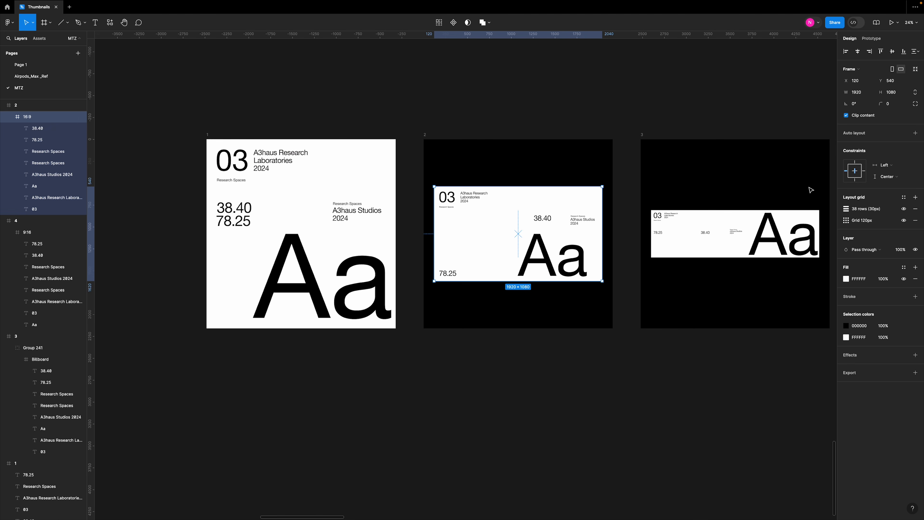
key("ctrl+g")
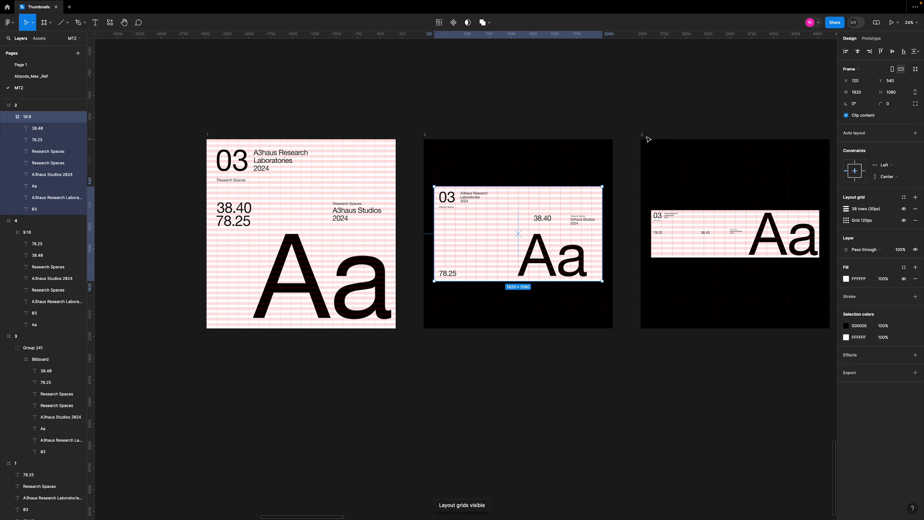
type("1080")
key("Return")
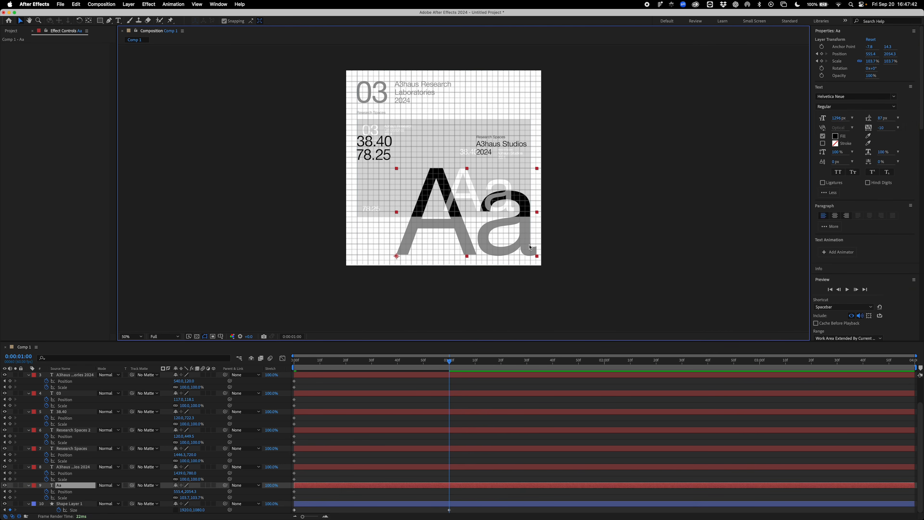
At 0:00:01:00, move the large Aa text over the reference Aa and scale it down to about 52.7%
scroll(481, 217, "up", 3)
scroll(473, 275, "down", 1)
left_click(473, 275)
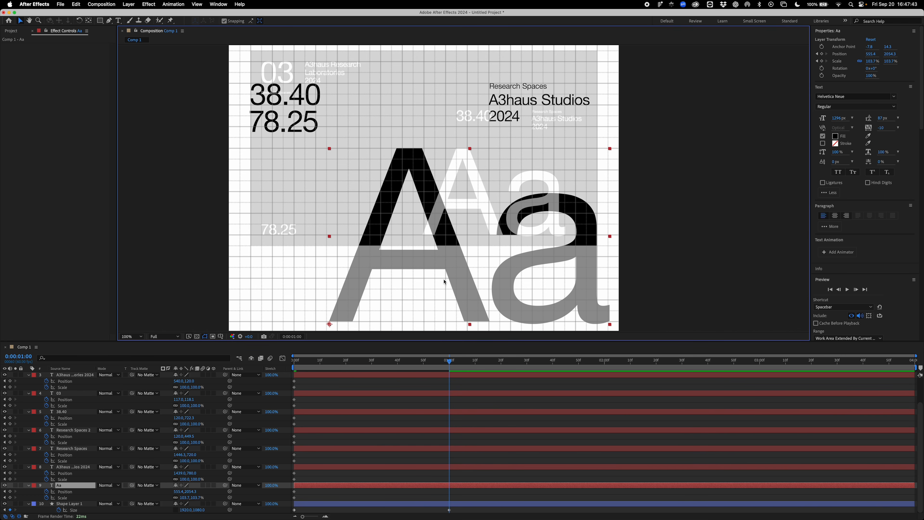
left_click_drag(444, 281, 460, 212)
scroll(459, 212, "up", 2)
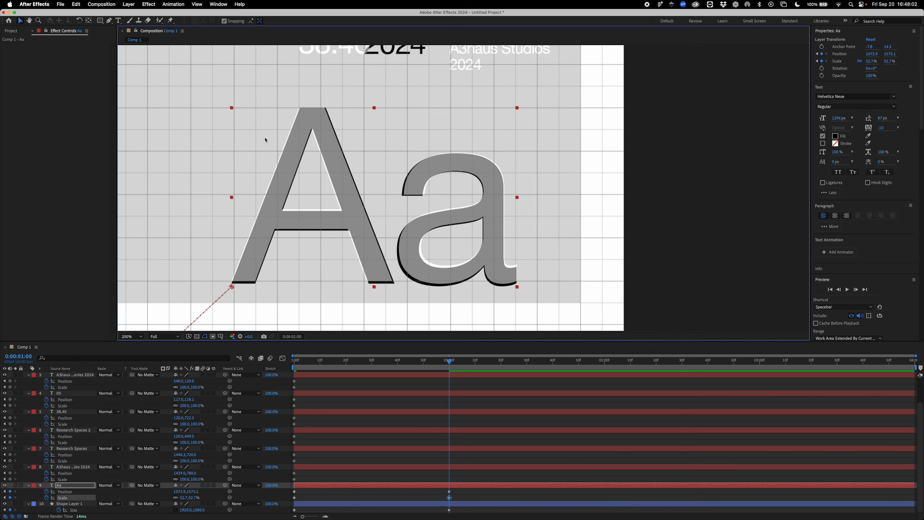
Nudge the Aa text up 7 px and reduce its scale to about 51.8% to match the reference A
key("Up")
key("Up")
key("Up")
key("Up")
key("Up")
key("Up")
key("Up")
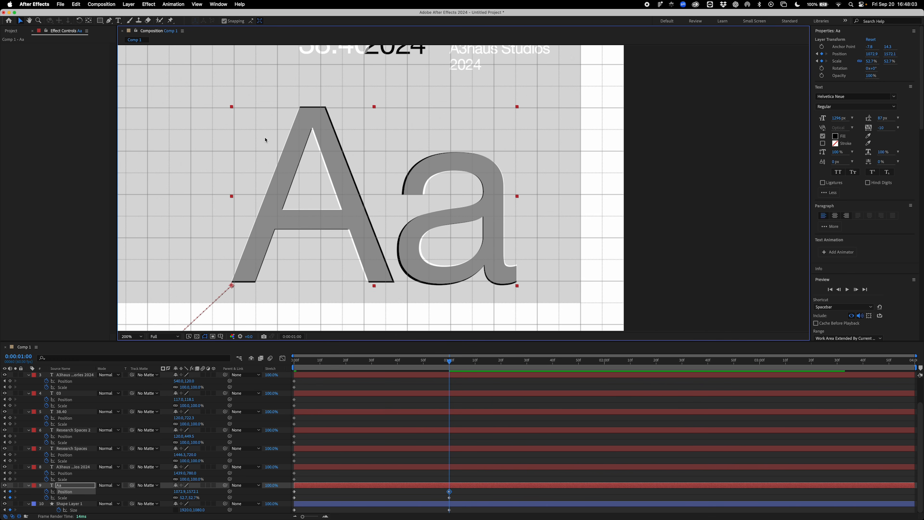
right_click(516, 106)
left_click_drag(516, 105, 511, 108)
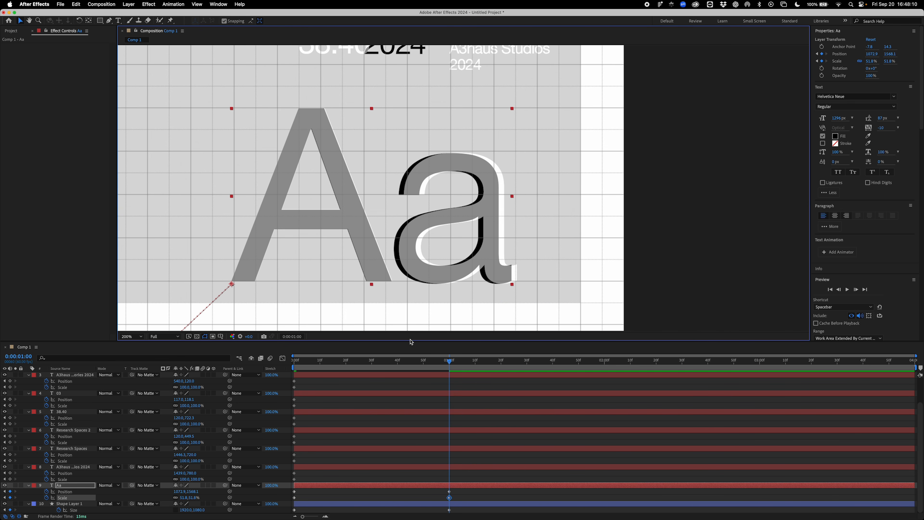
Nudge the Aa text 14 px to the right so its lowercase a lines up with the reference
key("Right")
key("Right")
key("Right")
key("Right")
key("Right")
key("Right")
key("Right")
key("Right")
key("Right")
key("Right")
key("Right")
key("Right")
key("Right")
key("Right")
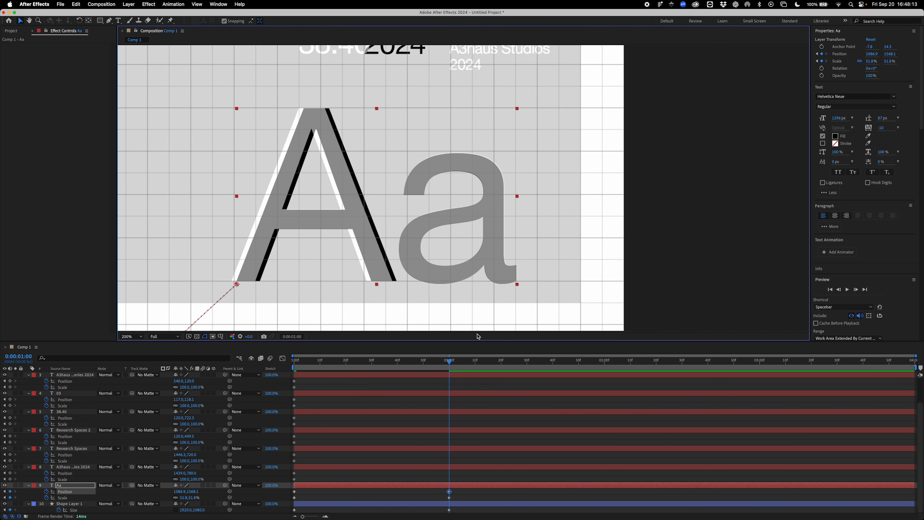
key("comma")
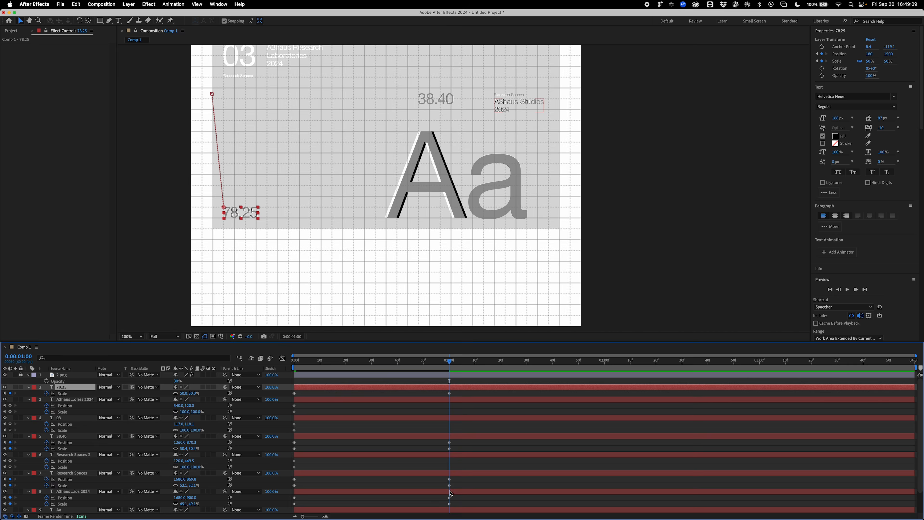
Set the scale of the seven text layers from 78.25 through A3haus Studios 2024 to 50% at 0:00:01:00
key("super+shift+Down")
key("super+shift+Down")
key("super+shift+Down")
key("super+shift+Down")
key("super+shift+Down")
key("super+shift+Down")
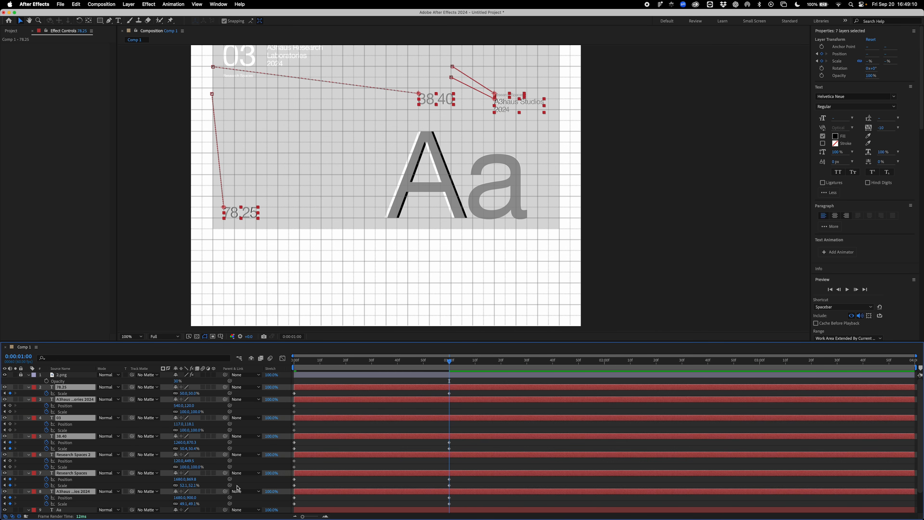
key("s")
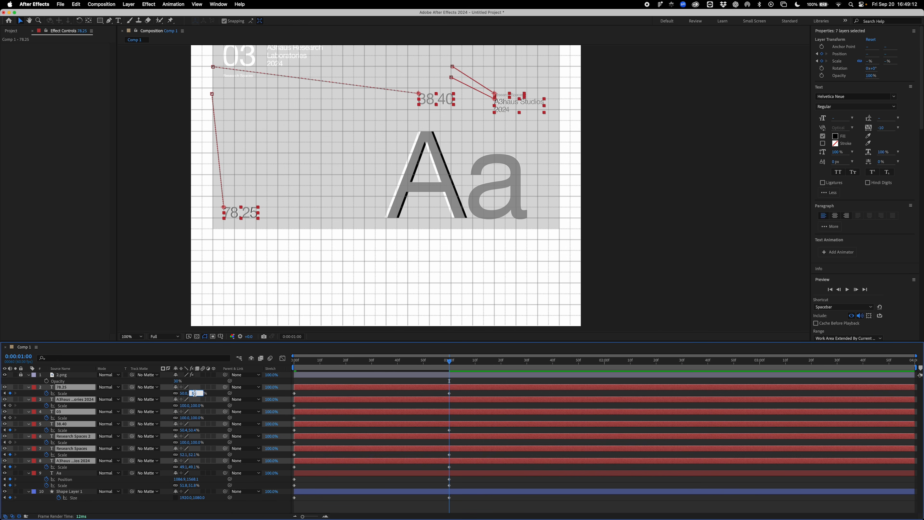
key("Return")
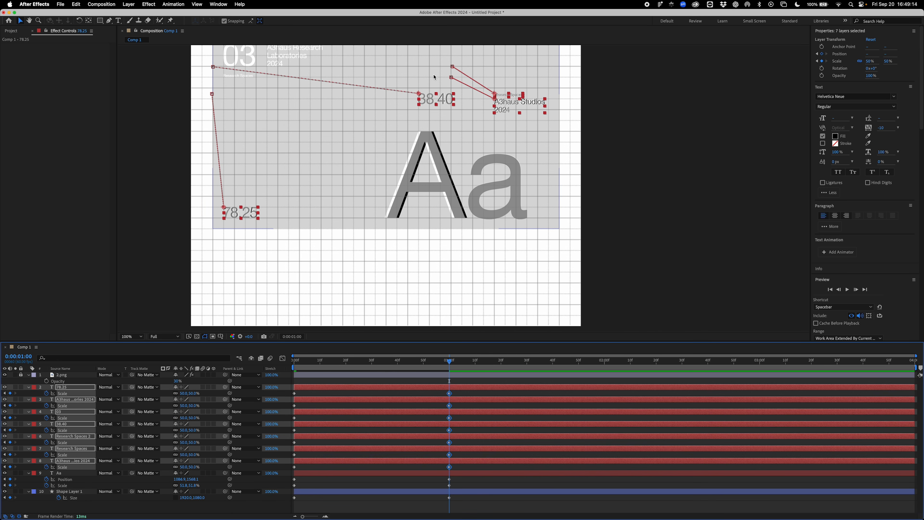
Move the Research Spaces 2 text onto its reference below the white 03
left_click(241, 199)
left_click_drag(240, 199, 306, 297)
left_click_drag(301, 122, 313, 177)
scroll(312, 177, "up", 6)
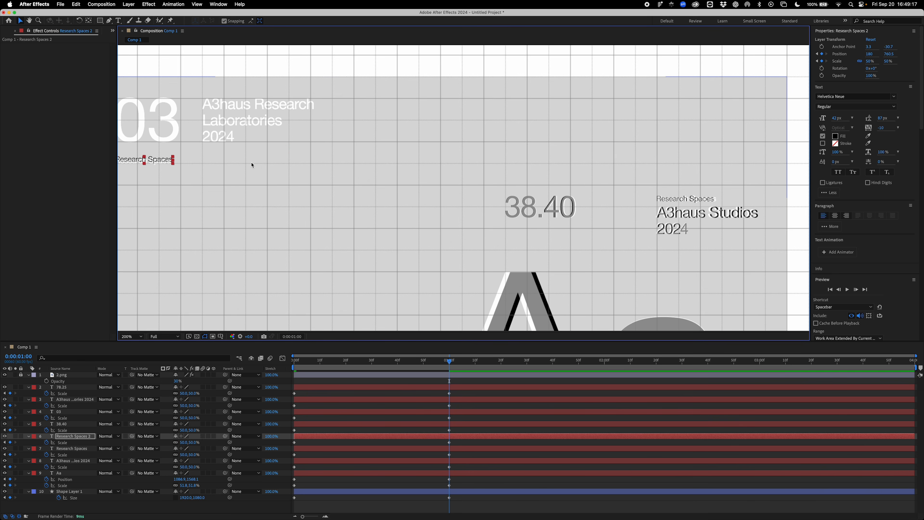
scroll(394, 155, "down", 3)
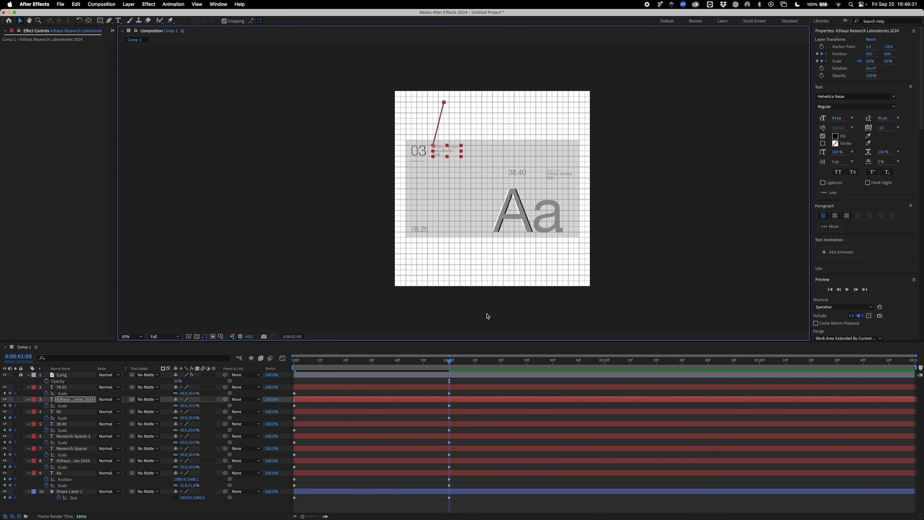
Scrub back from 0:00:01:00 to review the transition between the square and 16:9 layouts
scroll(452, 197, "up", 3)
scroll(410, 176, "down", 3)
left_click(126, 336)
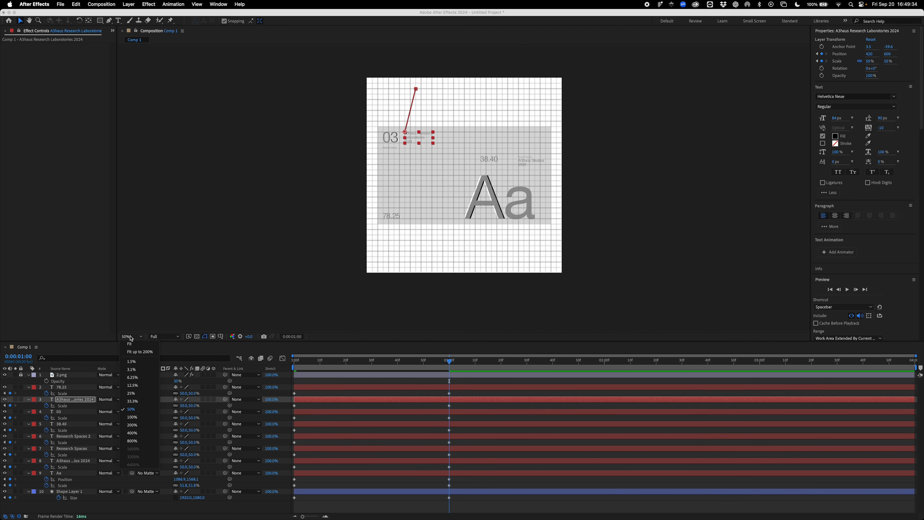
left_click(128, 336)
left_click_drag(448, 361, 435, 378)
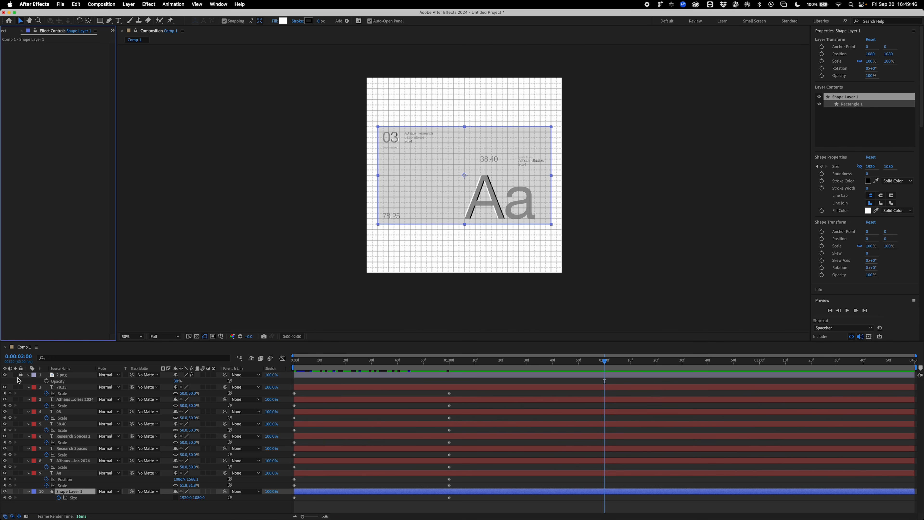
Unlock the 2.png reference layer and replace it with 3.png
left_click(21, 374)
left_click(55, 375)
left_click(11, 31)
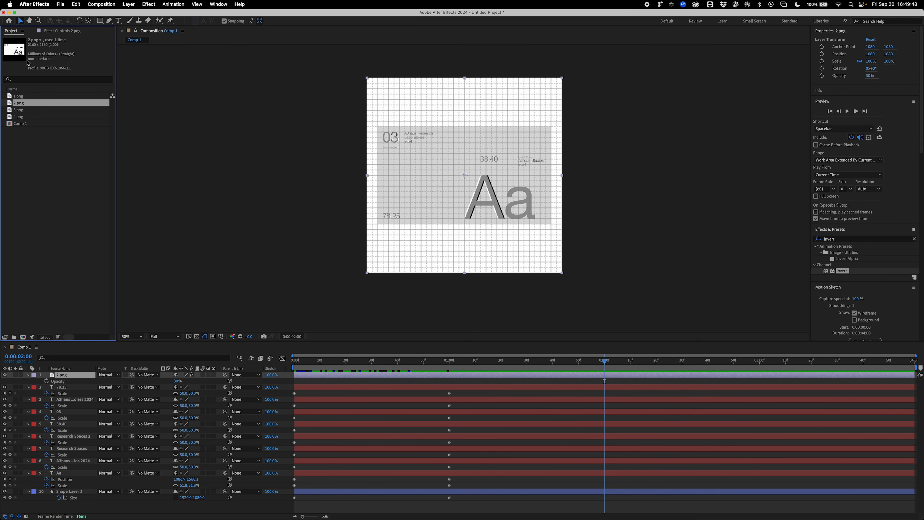
left_click(20, 110)
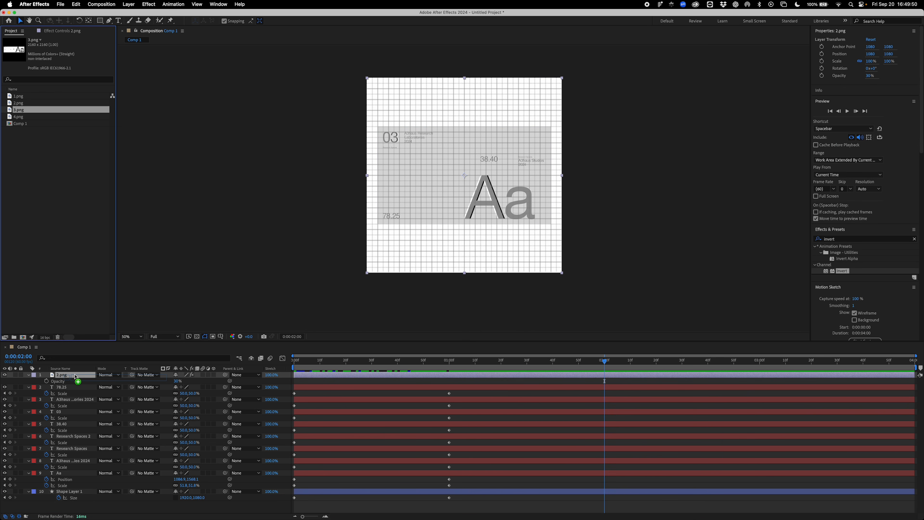
left_click_drag(76, 377, 75, 377)
Set the background rectangle's height to 540 at 0:00:02:00
left_click(199, 492)
type("54")
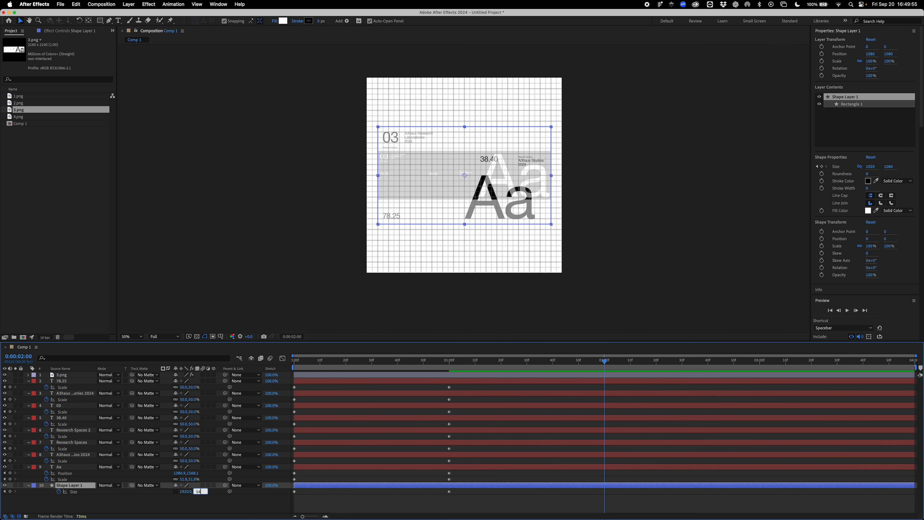
type("0")
key("Return")
key("period")
key("period")
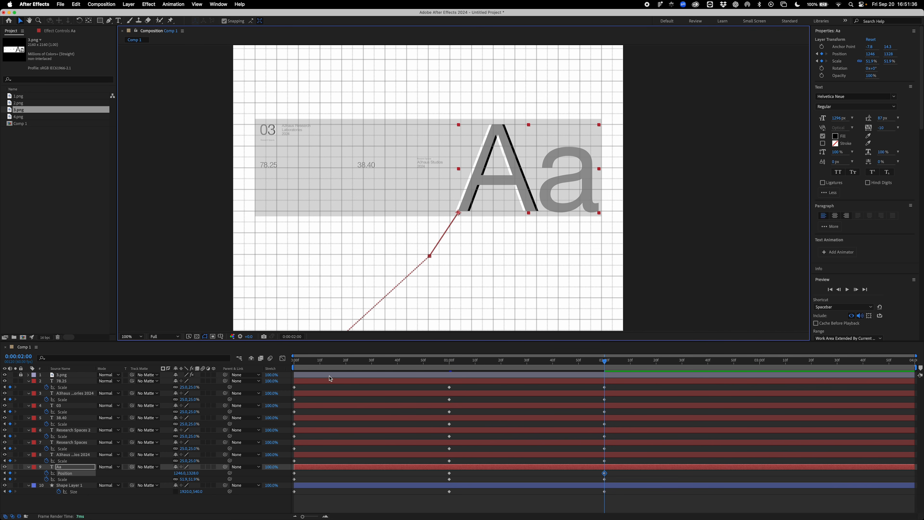
Replace the 3.png reference layer with 4.png
left_click(67, 375)
left_click(22, 117)
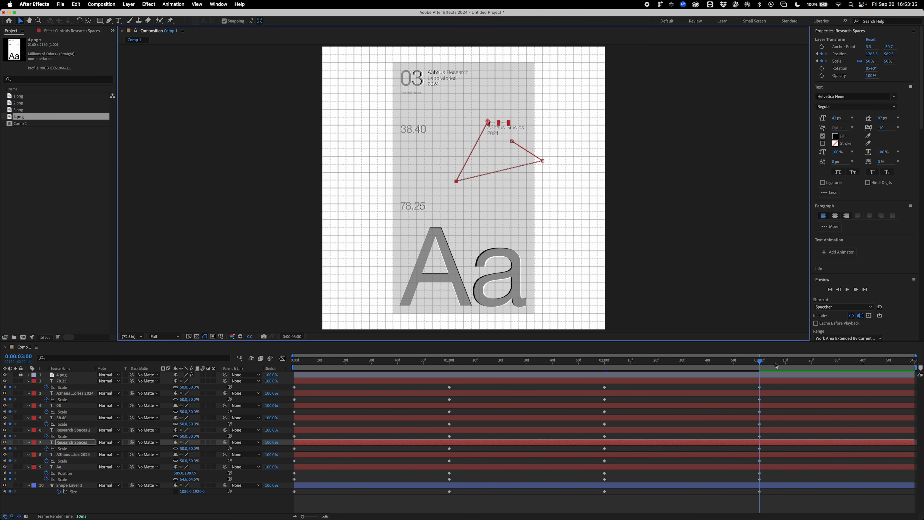
Reveal the keyframes of the text and shape layers and paste the 78.25 layer's first Position and Scale keyframes at 0:00:03:59
key("space")
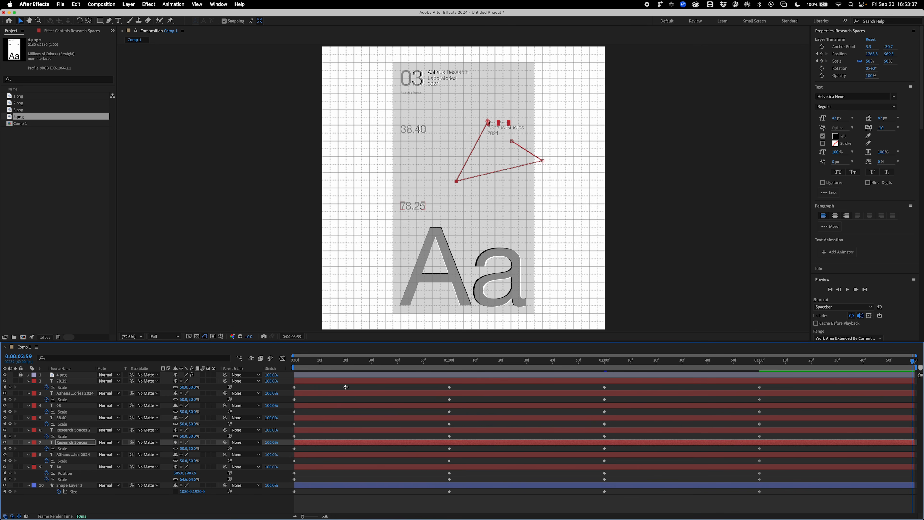
left_click_drag(316, 385, 317, 488)
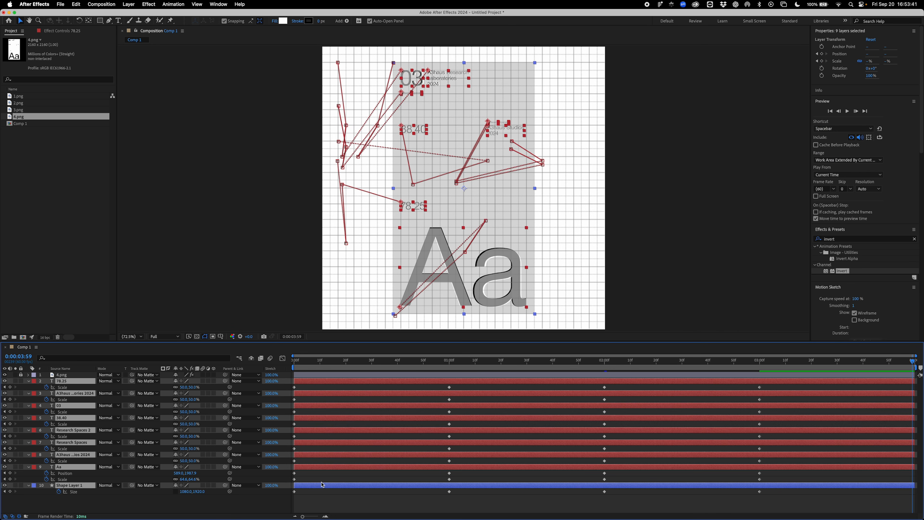
key("u")
left_click_drag(305, 385, 290, 414)
key("super+v")
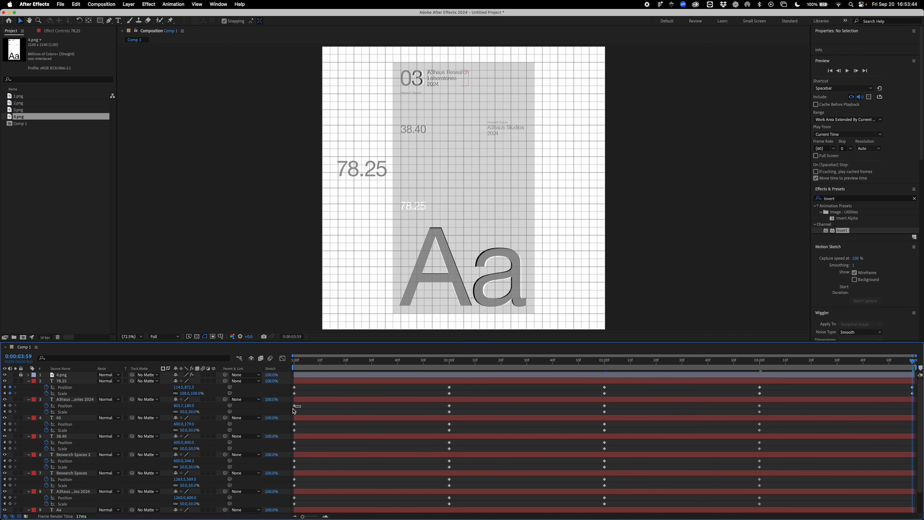
Copy the first keyframes of the remaining text layers and the background rectangle to 0:00:03:59
key("super+c")
key("super+v")
left_click_drag(307, 439, 290, 451)
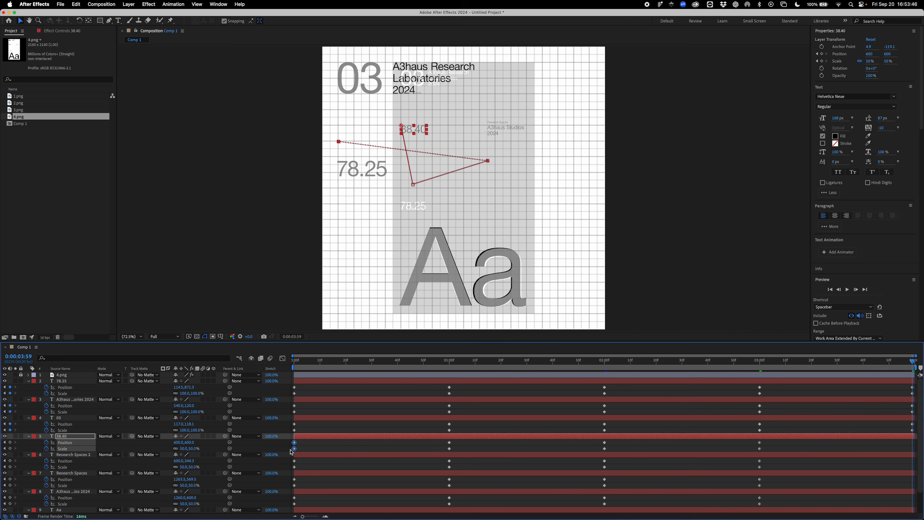
key("super+c")
key("super+v")
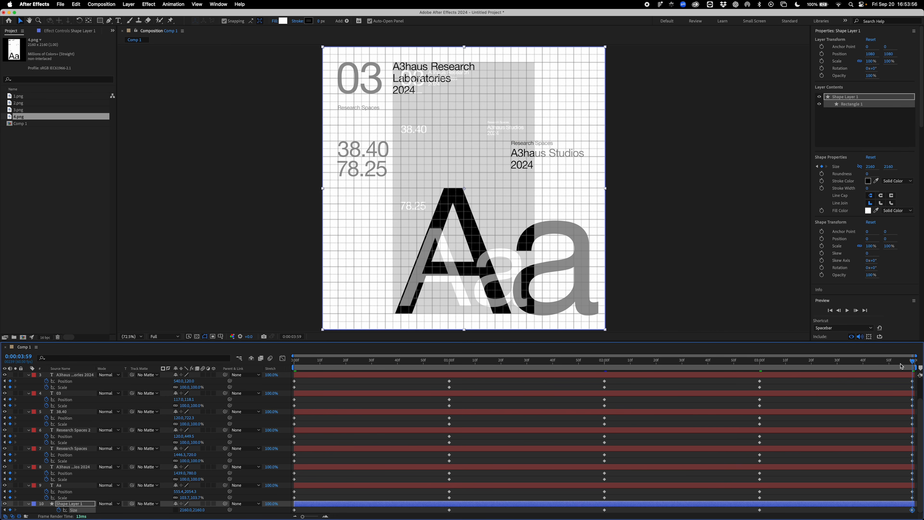
Hide the 4.png reference layer and scrub through the timeline to check the animation
left_click_drag(901, 364, 775, 372)
scroll(28, 389, "up", 3)
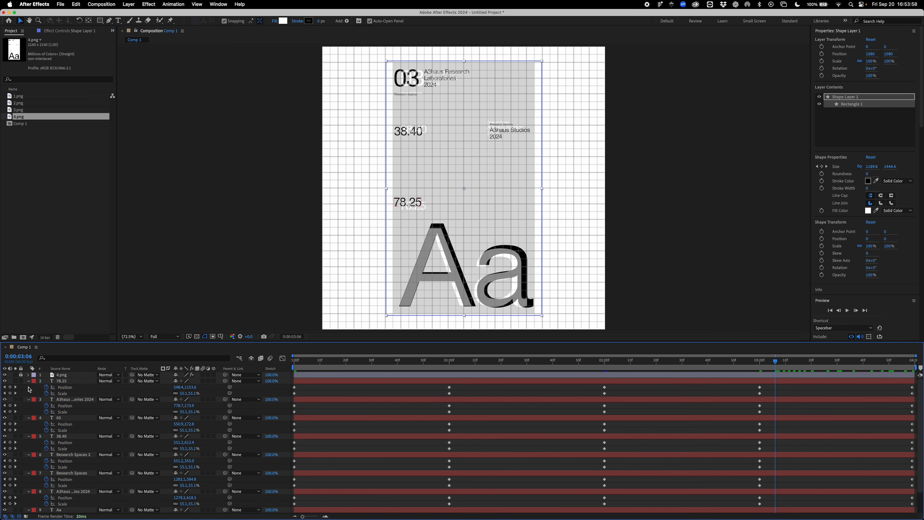
left_click(4, 375)
left_click_drag(370, 362, 302, 361)
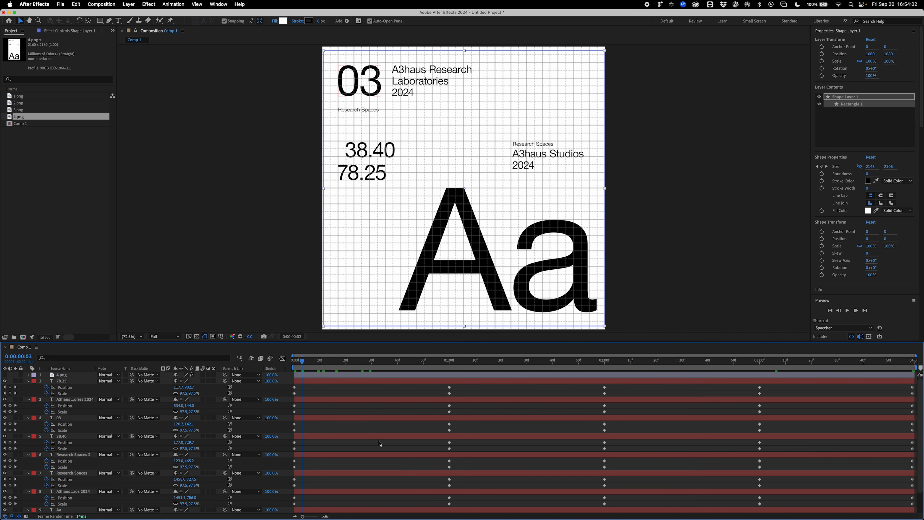
Check the background rectangle's fill color and set the composition's background color to black
scroll(380, 443, "down", 3)
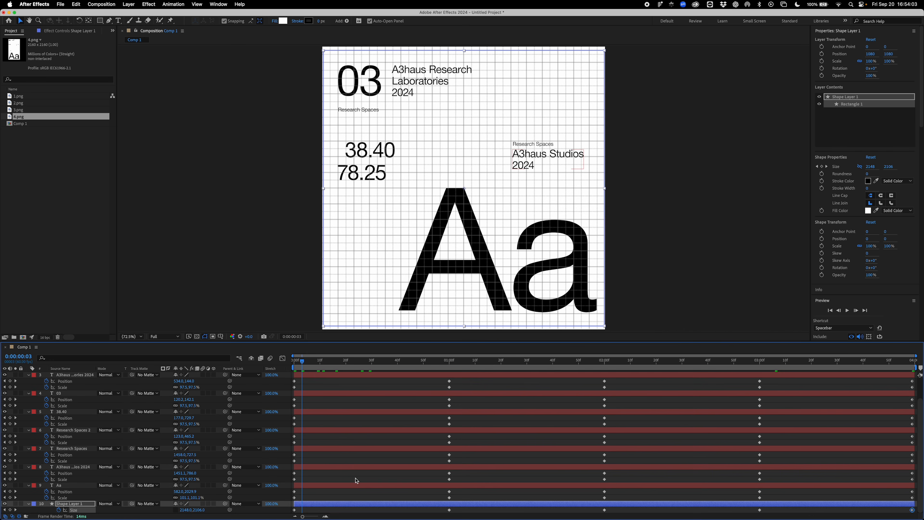
left_click(346, 502)
left_click(283, 21)
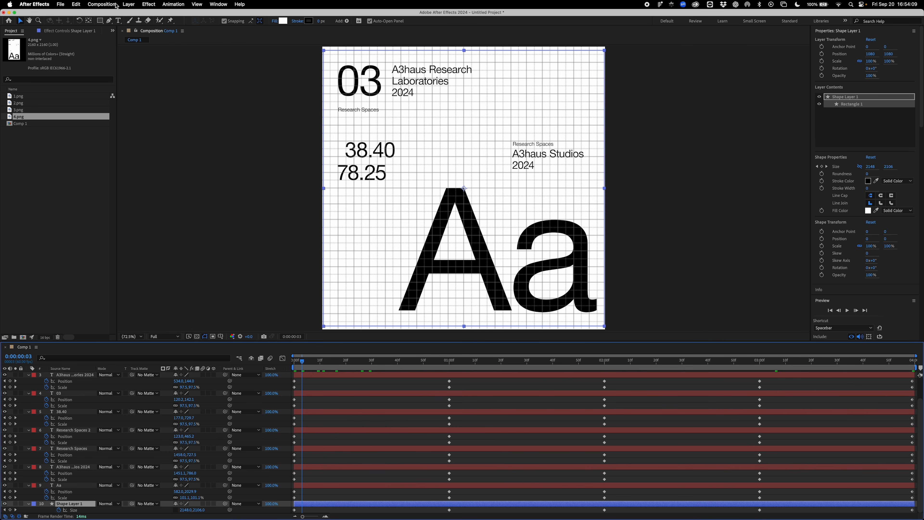
left_click(116, 5)
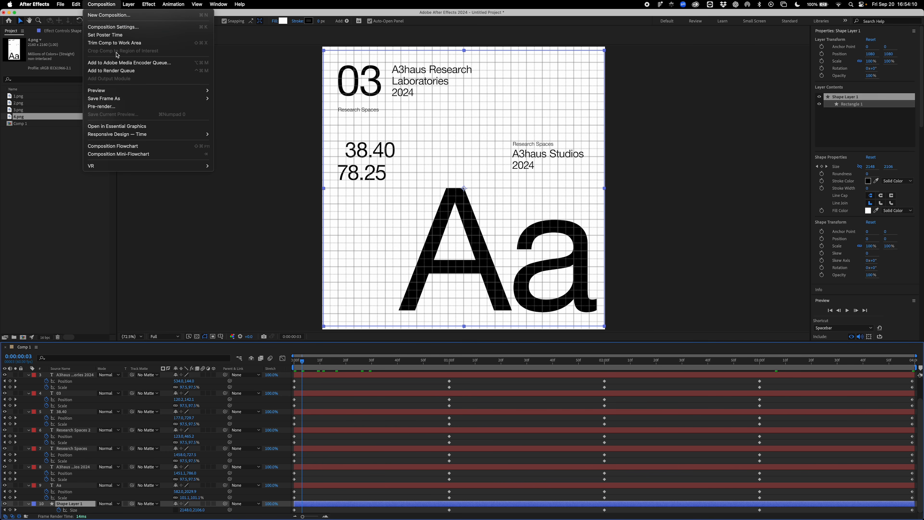
left_click(117, 35)
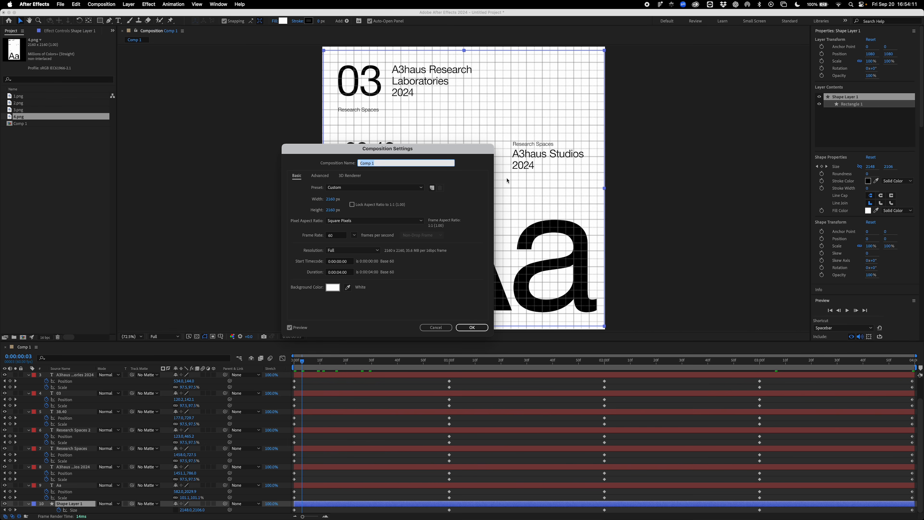
left_click(332, 287)
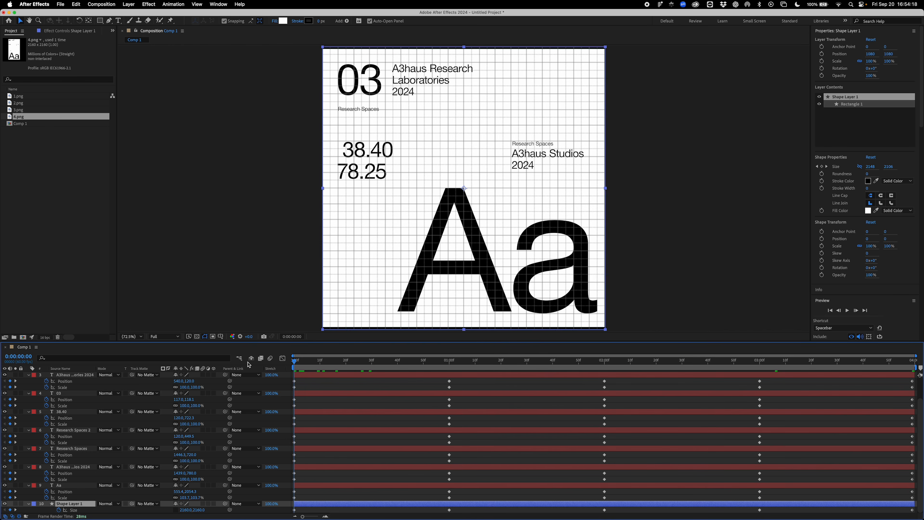
left_click(295, 236)
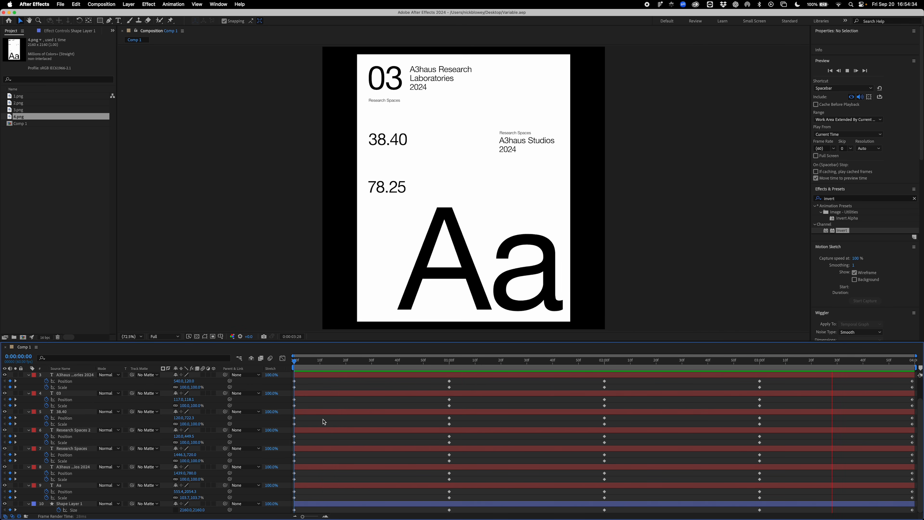
Stop the preview and apply Easy Ease to all keyframes of the text layers and background rectangle
key("space")
left_click_drag(287, 378, 918, 513)
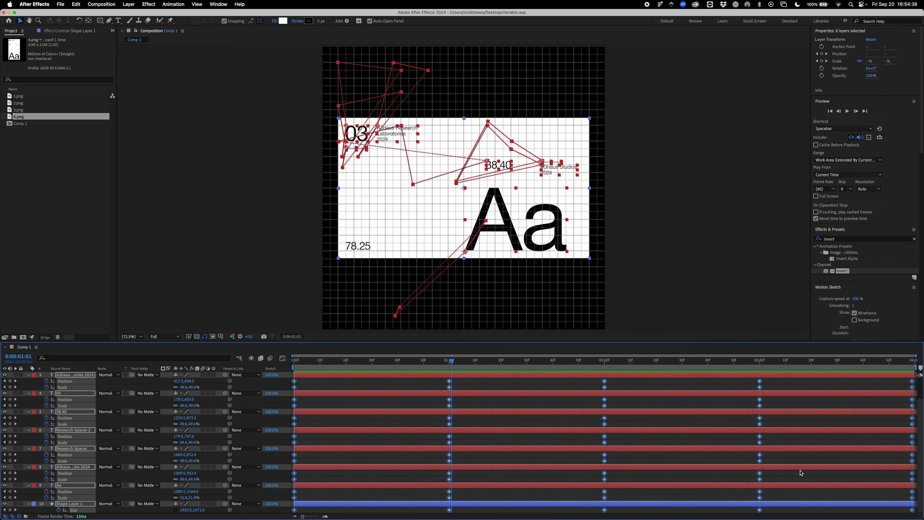
right_click(760, 421)
mouse_move(801, 511)
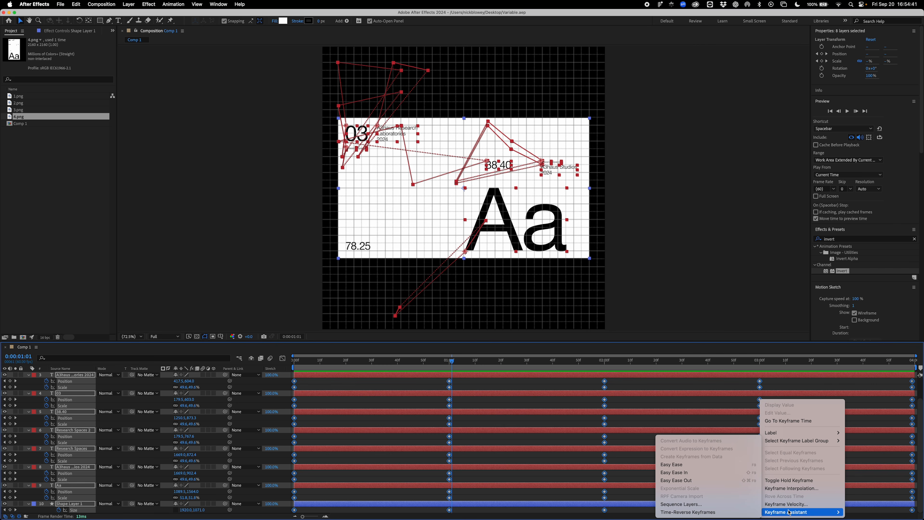
left_click(694, 470)
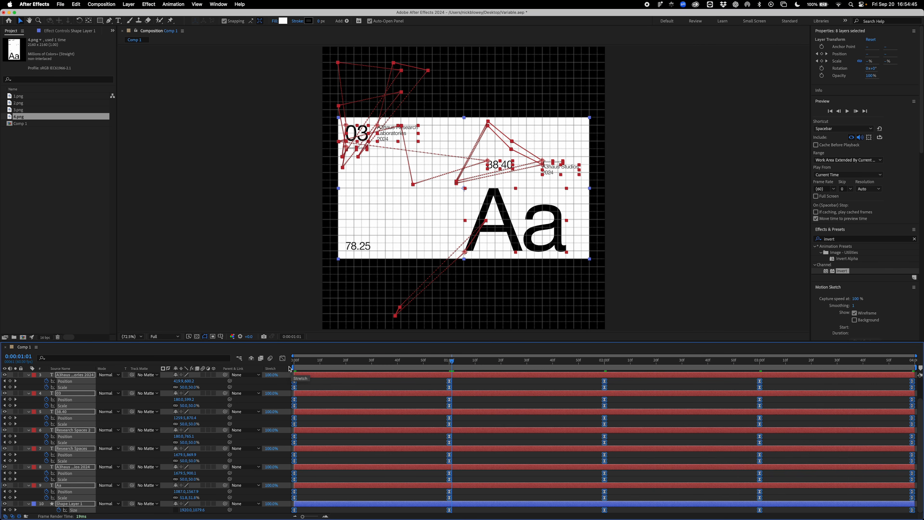
Lengthen the incoming ease influence of the seven selected text layers' Position and Scale keyframes in the speed graph
left_click(307, 383)
left_click_drag(288, 379, 919, 499)
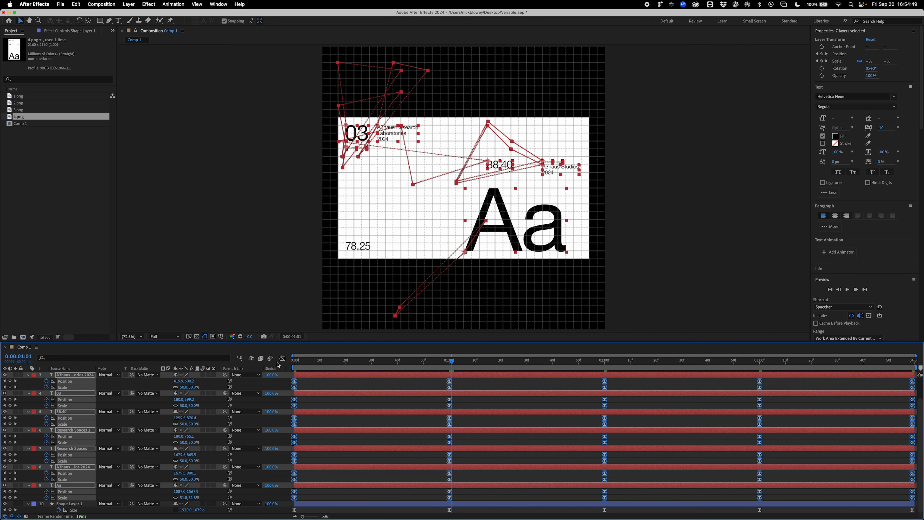
left_click(282, 359)
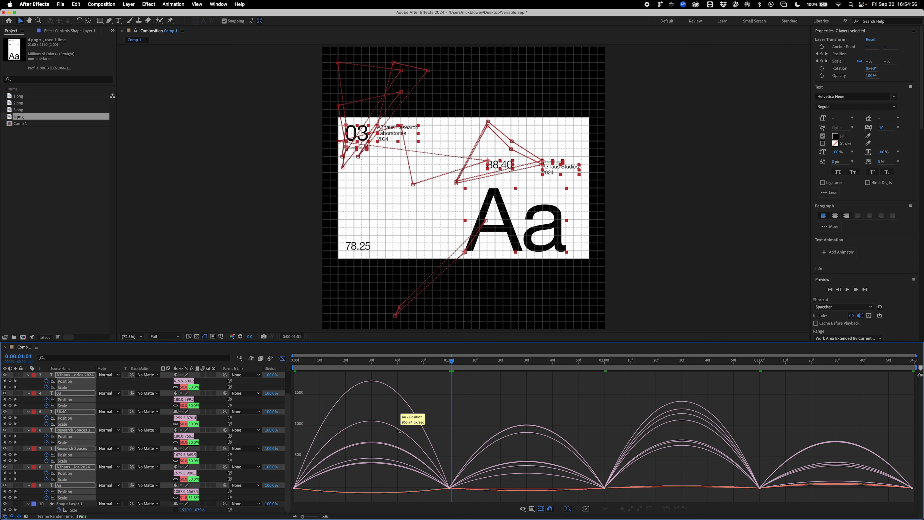
right_click(433, 386)
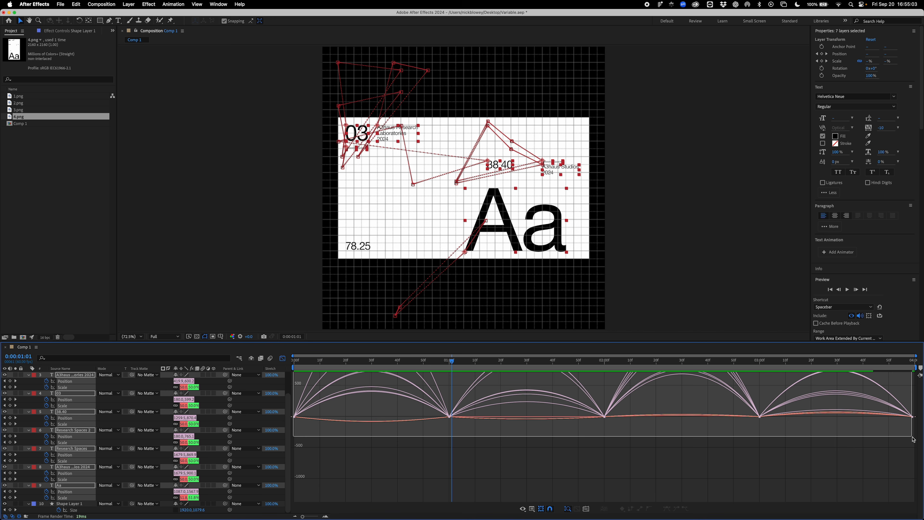
left_click_drag(911, 443, 914, 444)
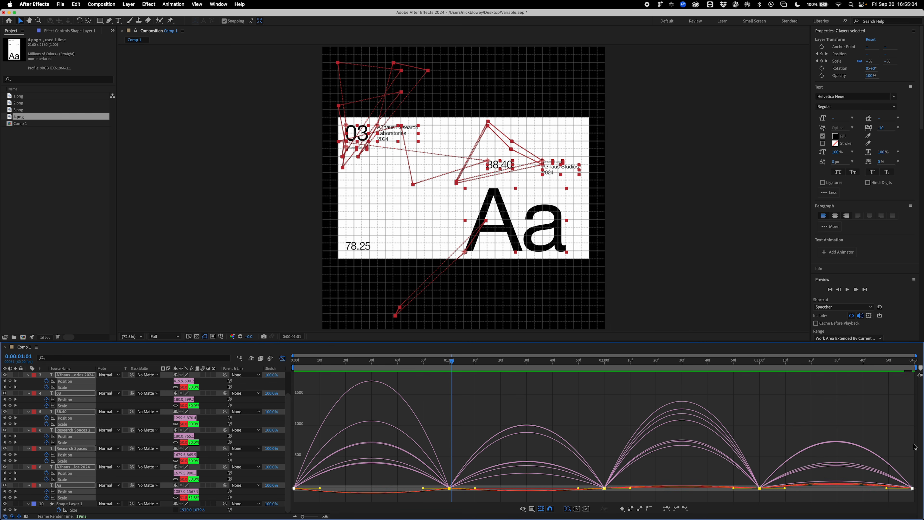
left_click_drag(887, 489, 836, 488)
left_click(508, 489)
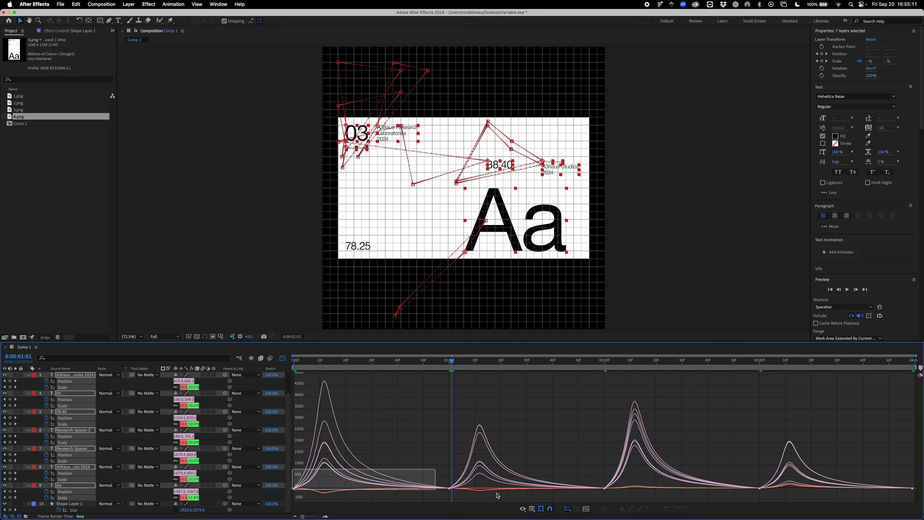
Extend the outgoing ease influence of the same text keyframes until the speed curves spike sharply midway, and close the Graph Editor
scroll(294, 473, "down", 5)
left_click_drag(922, 488, 917, 451)
left_click_drag(320, 488, 377, 489)
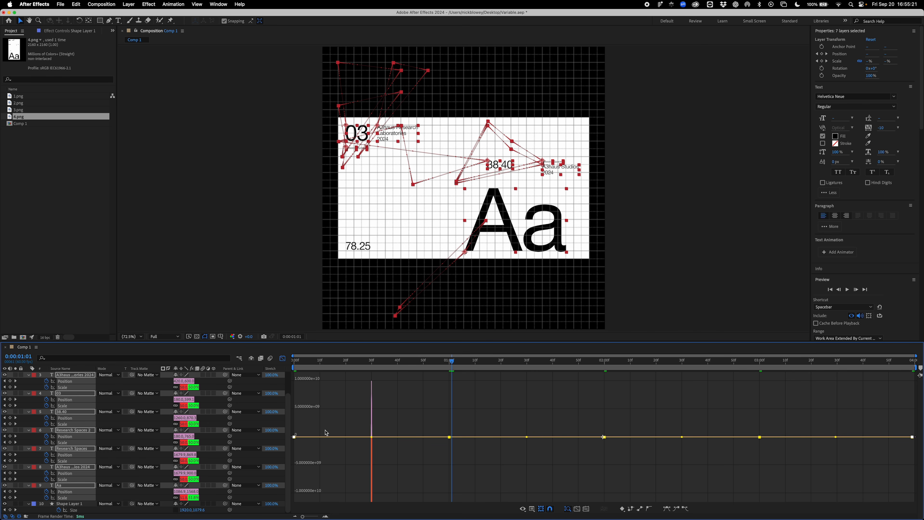
left_click(282, 359)
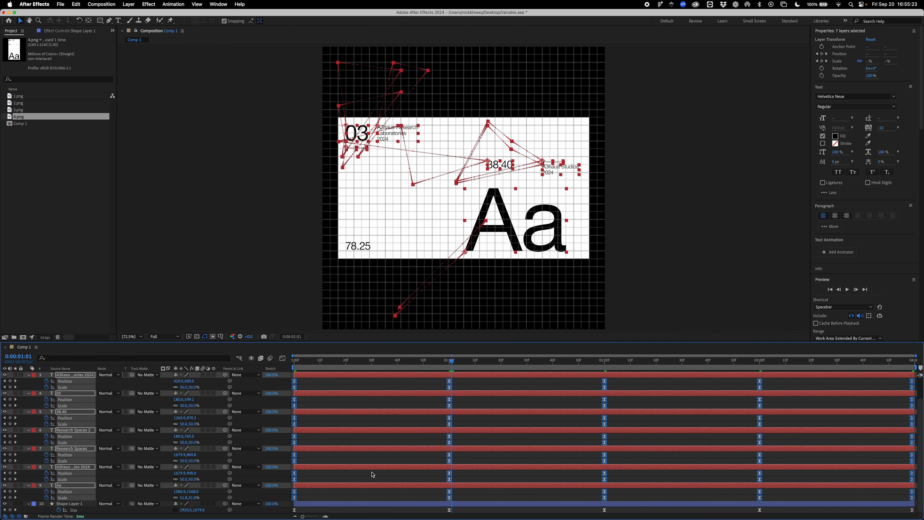
Stretch both ease handles of all the background rectangle's Size keyframes in the speed graph to form steep peaks midway between keyframes
left_click(344, 499)
left_click(331, 507)
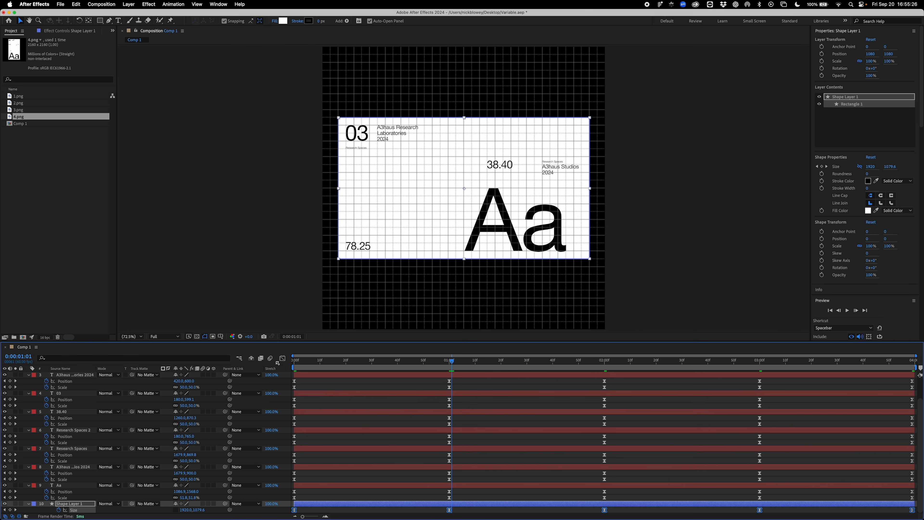
left_click(282, 358)
left_click_drag(292, 468, 848, 445)
left_click(489, 412)
left_click(489, 412)
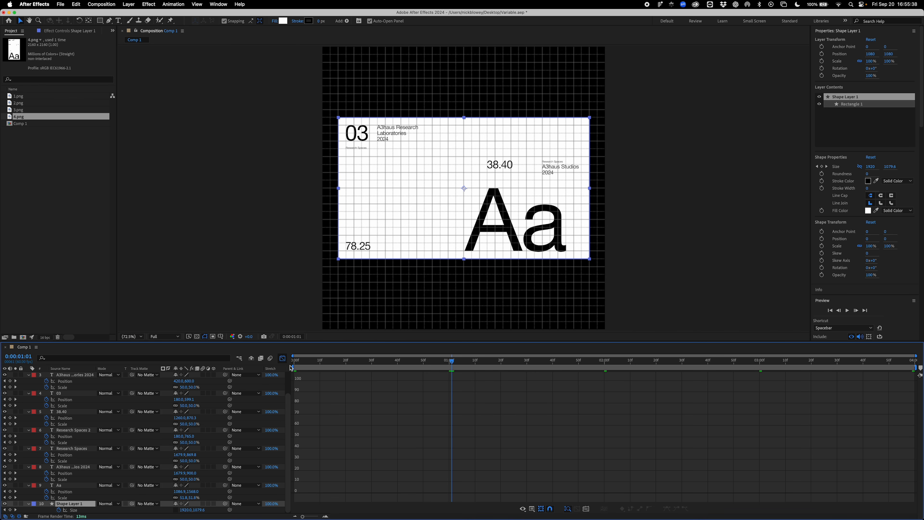
left_click(586, 509)
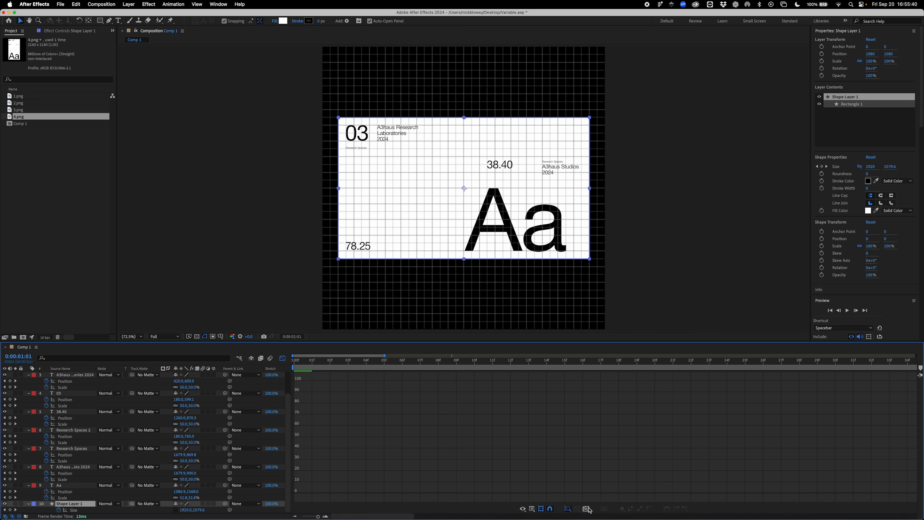
left_click(684, 452)
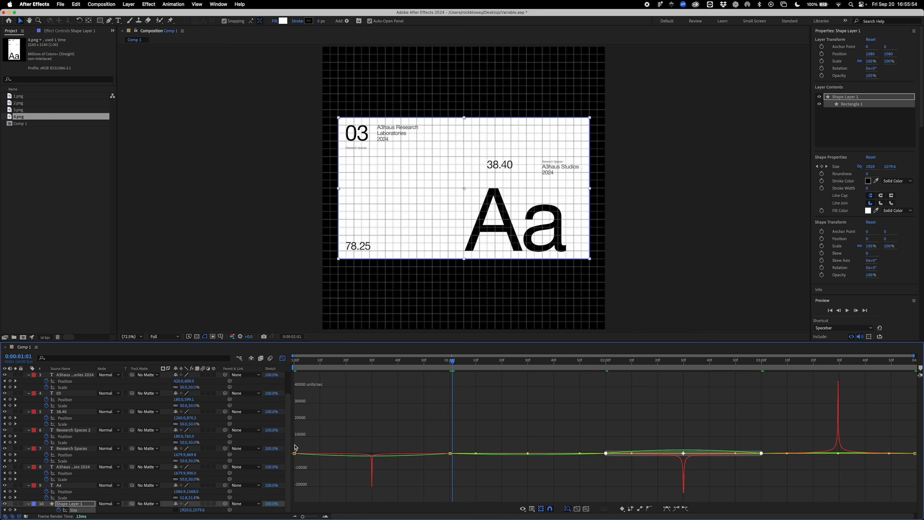
left_click_drag(293, 442, 917, 491)
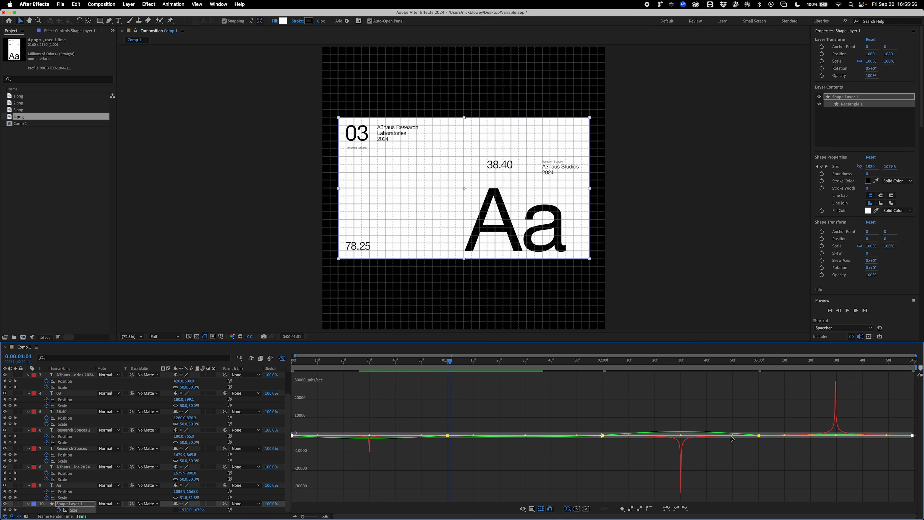
left_click_drag(734, 437, 688, 439)
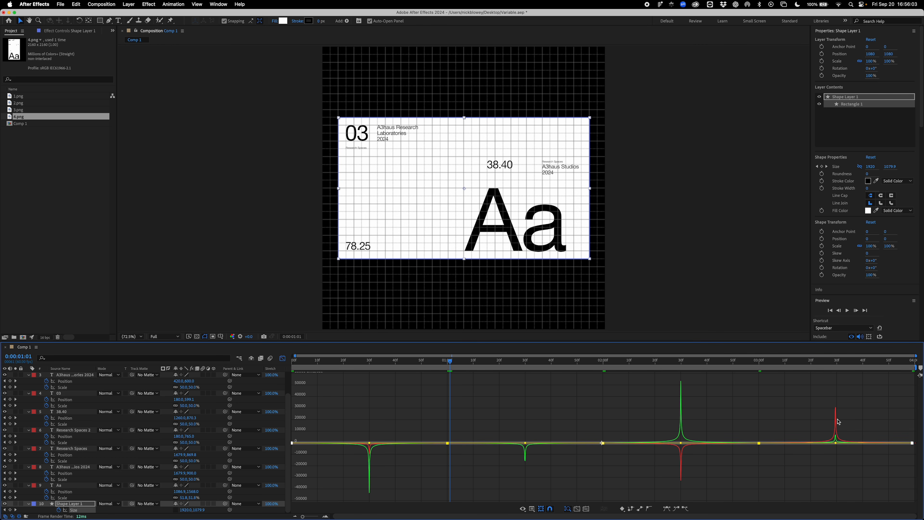
Preview the animation and review the speed curves of the seven text layers' keyframes
key("space")
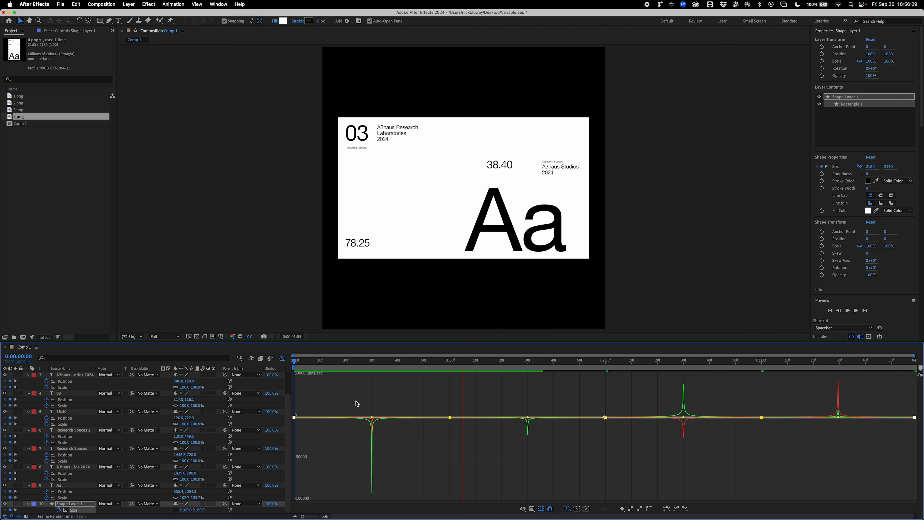
key("space")
key("shift+F3")
left_click_drag(284, 379, 916, 498)
left_click(283, 358)
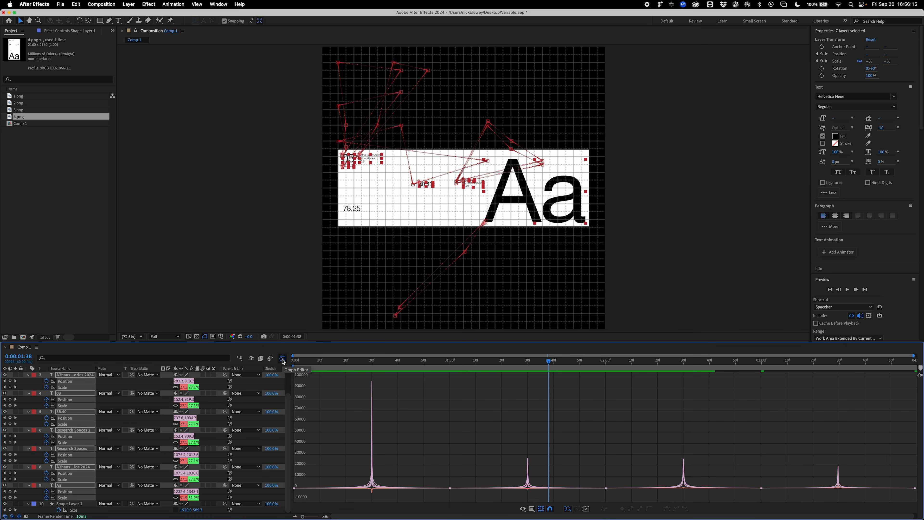
left_click(283, 358)
left_click(290, 367)
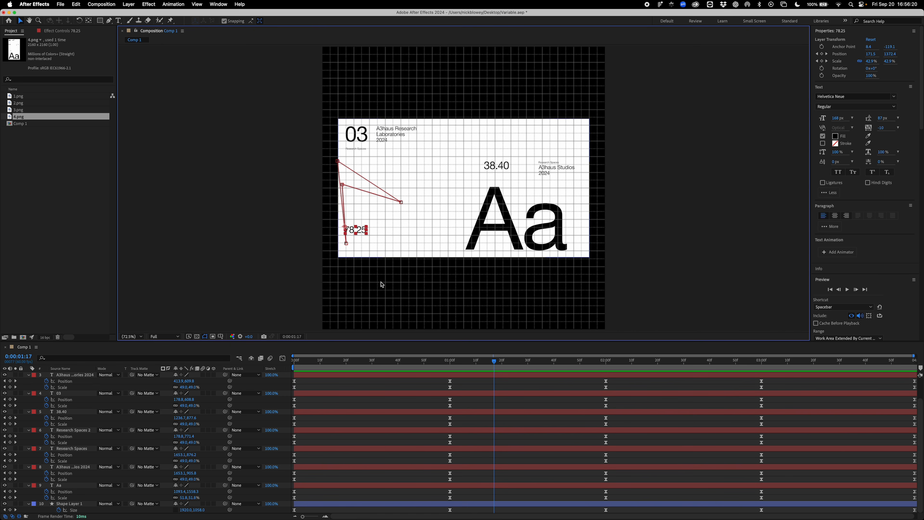
Apply Easy Ease to all Position and Scale keyframes of the 78.25 text layer
left_click_drag(277, 387, 912, 395)
right_click(762, 391)
mouse_move(800, 500)
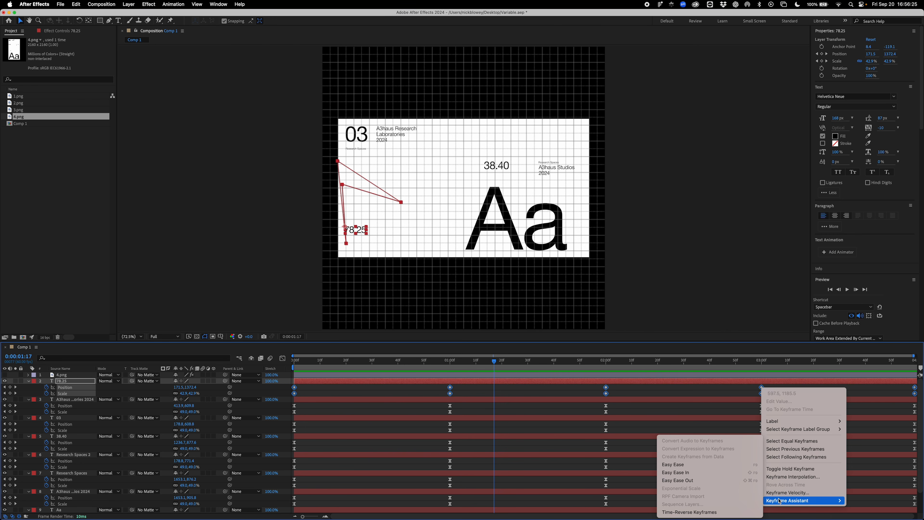
left_click(671, 464)
Lengthen the ease influence of the 78.25 layer's Position and Scale keyframes in the speed graph and preview the animation
left_click(282, 358)
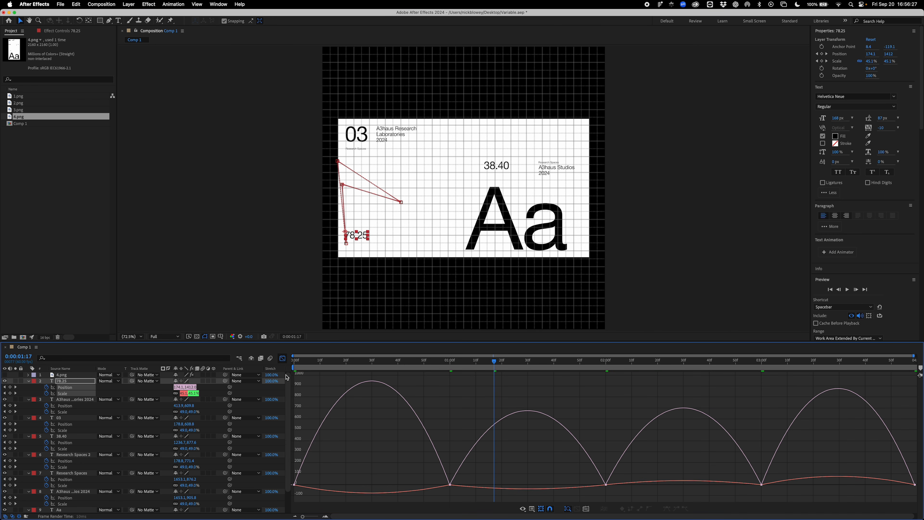
left_click_drag(293, 434, 915, 459)
left_click_drag(785, 485, 857, 486)
left_click(282, 358)
key("space")
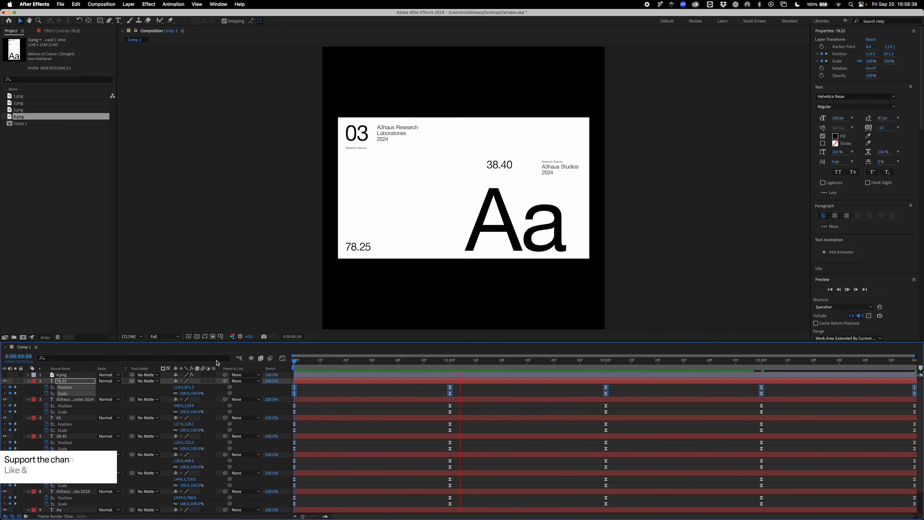
key("space")
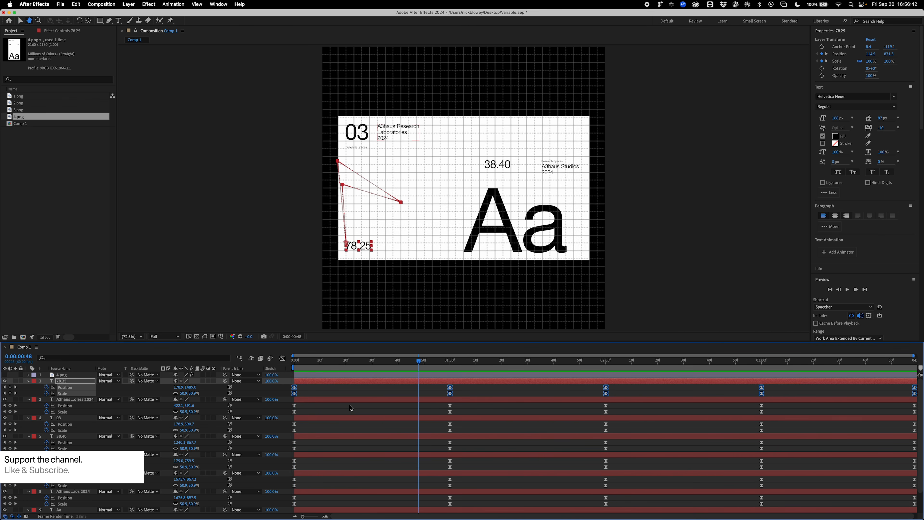
Enable motion blur for all layers and the composition, and preview the animation from the start
key("super+a")
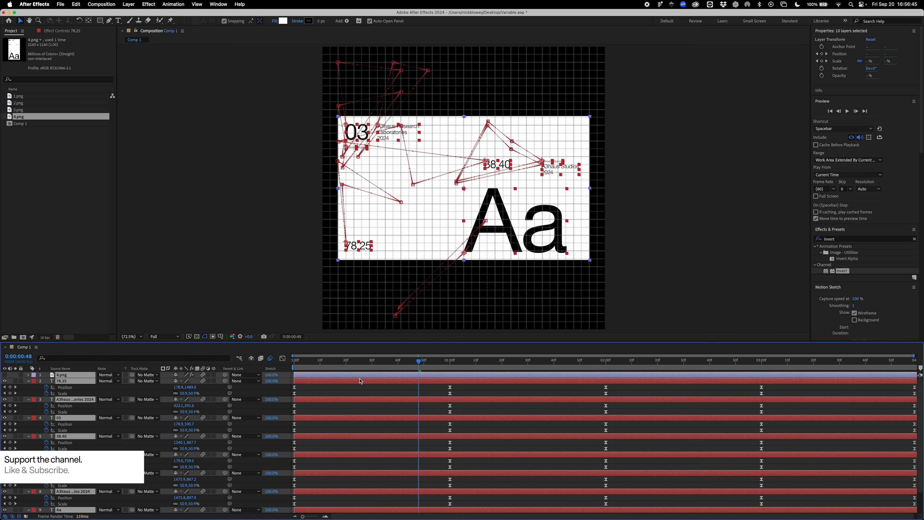
key("Home")
key("space")
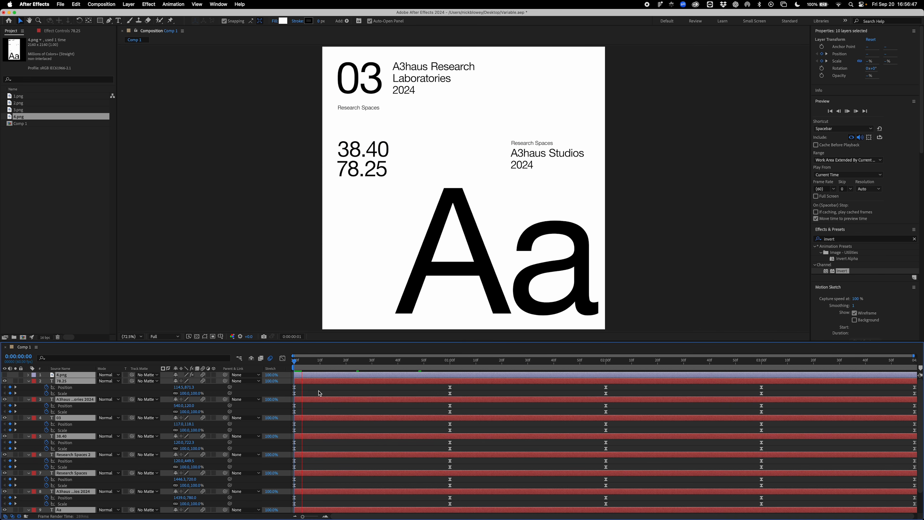